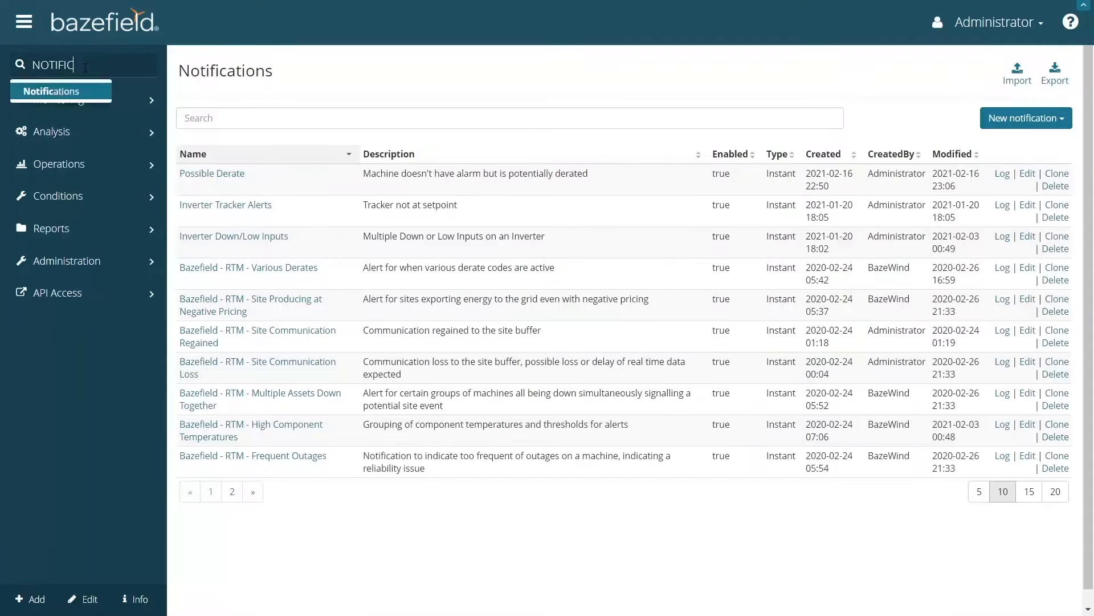
# - Open the Notifications page and review the list of existing notifications
pyautogui.click(72, 100)
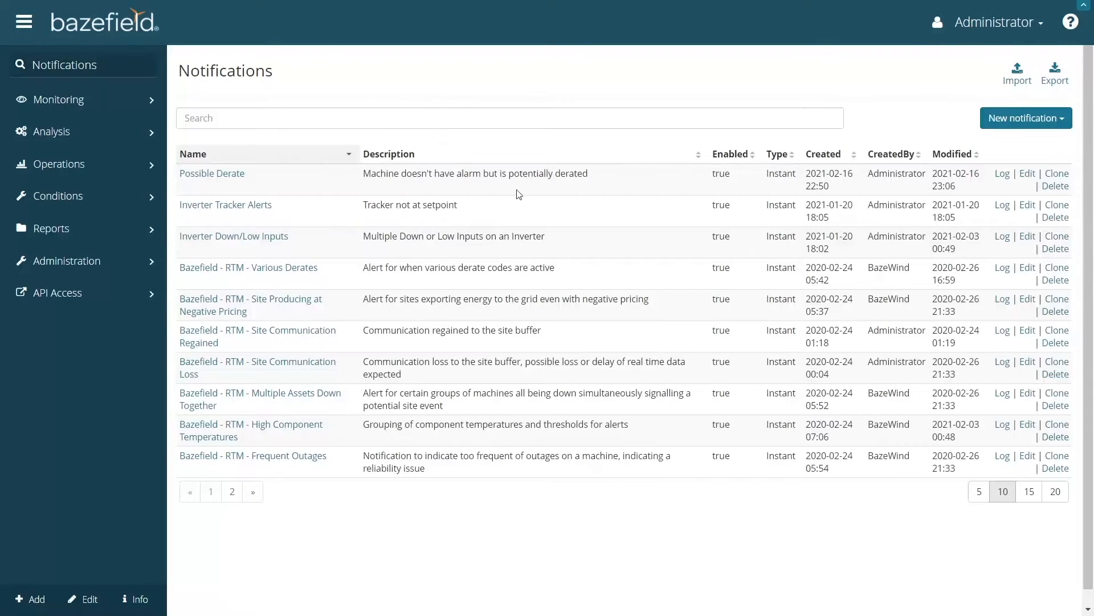
pyautogui.moveTo(492, 175); pyautogui.dragTo(564, 488)
pyautogui.click(564, 489)
pyautogui.hotkey('ctrl', '-')
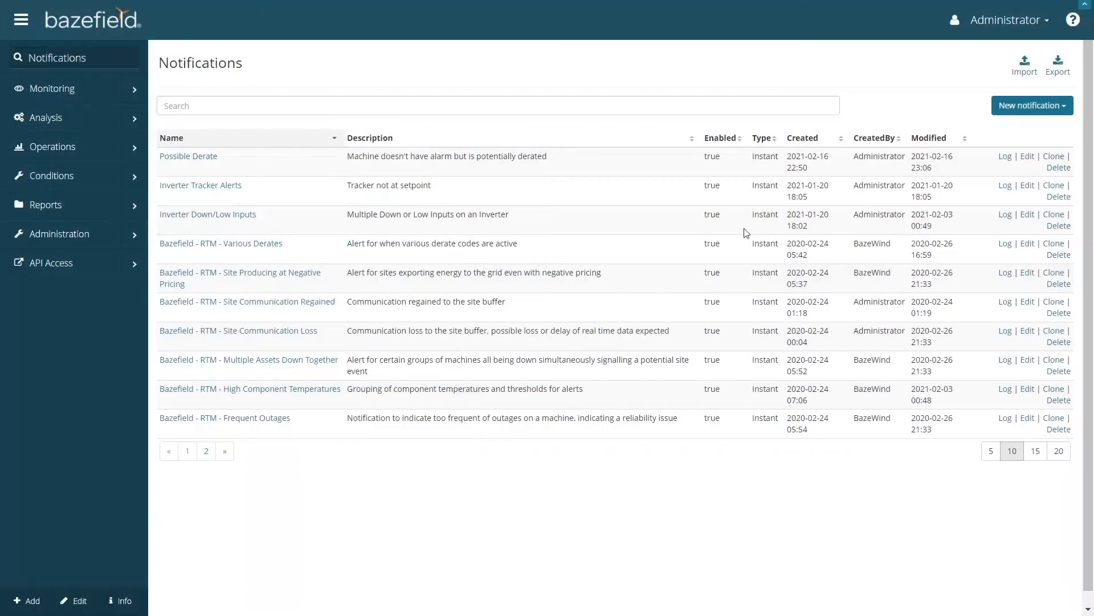
pyautogui.hotkey('ctrl', '+')
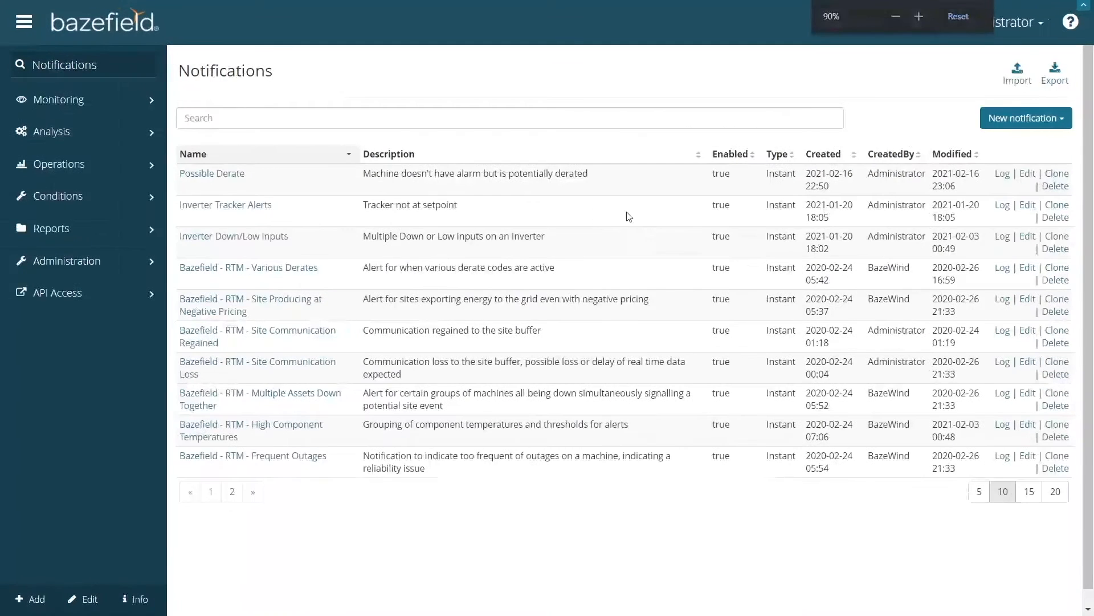
# - Start creating a new instant notification
pyautogui.click(1065, 125)
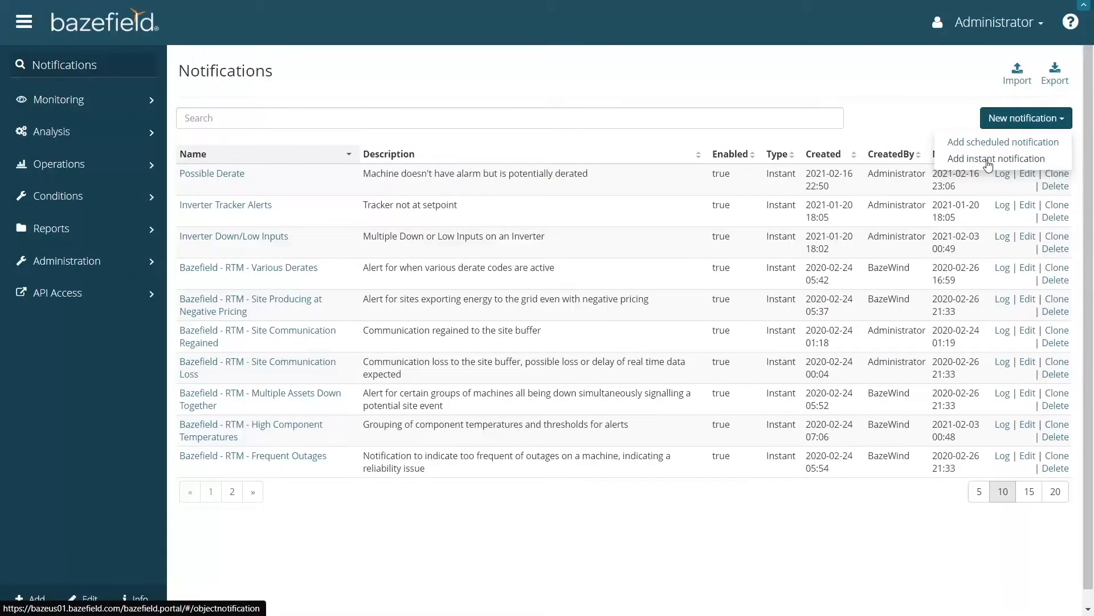
pyautogui.click(989, 162)
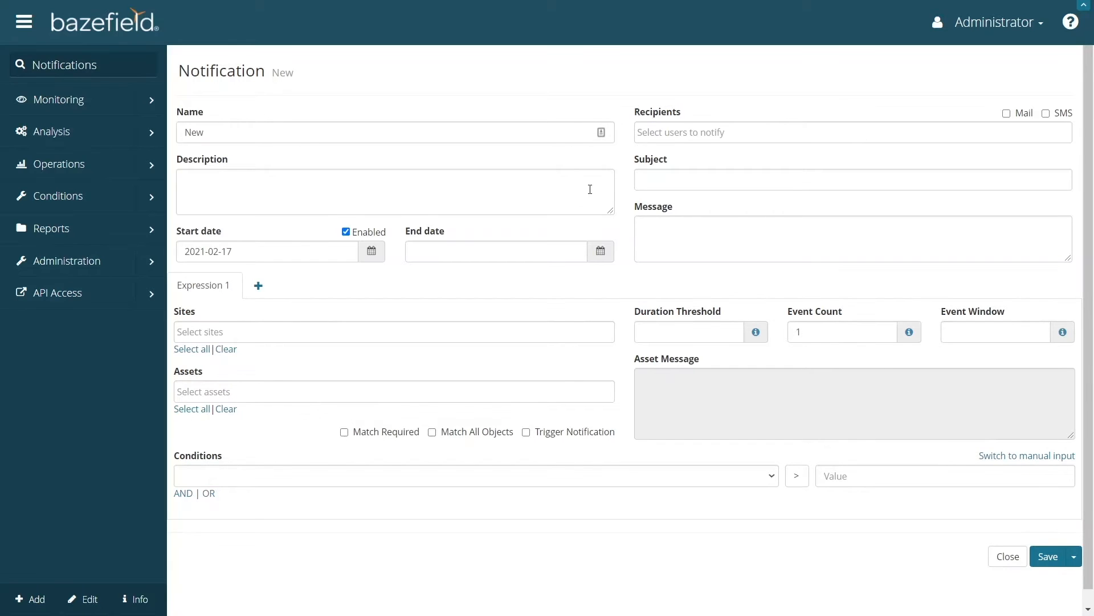
# - Select Solar Farm 3 and Wind Farm 1 as the sites for Expression 1
pyautogui.scroll(-1, 601, 191)
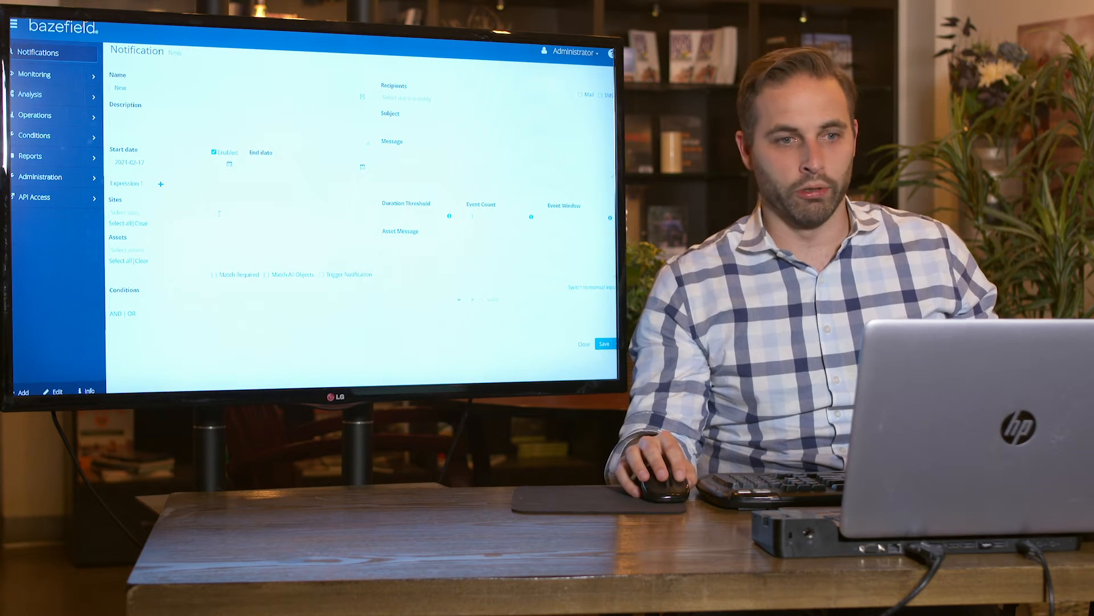
pyautogui.click(218, 213)
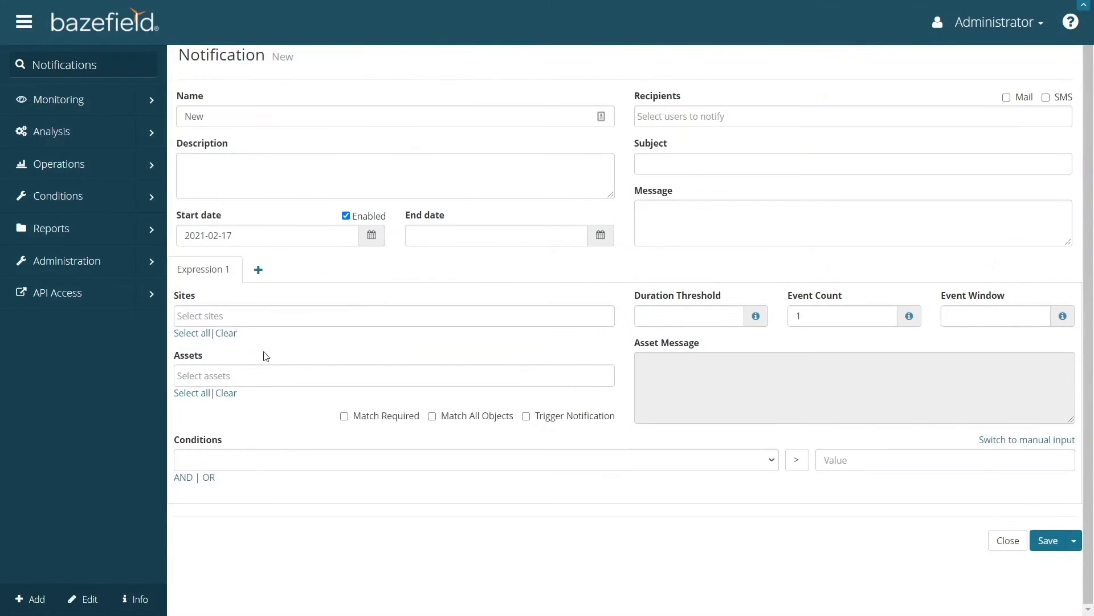
pyautogui.click(271, 315)
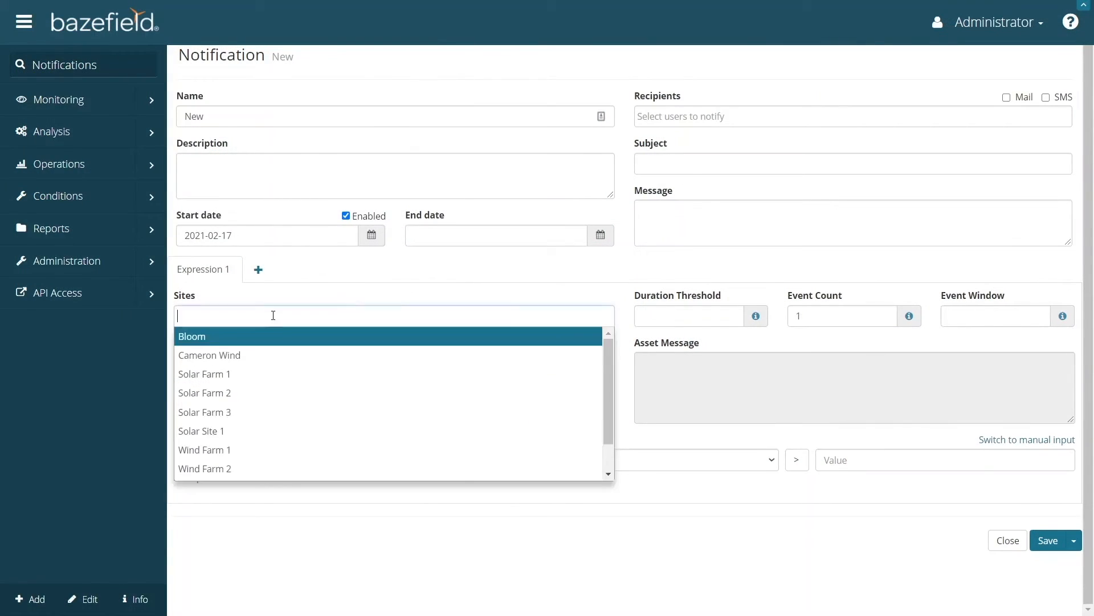
pyautogui.click(245, 421)
pyautogui.click(293, 316)
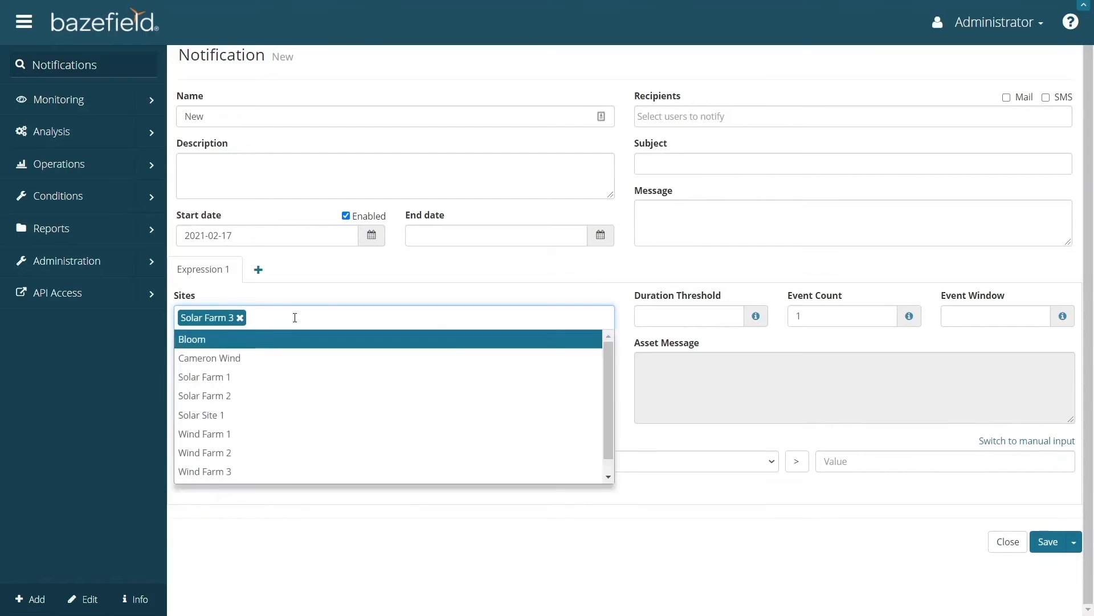
pyautogui.click(255, 434)
pyautogui.click(252, 377)
pyautogui.click(258, 371)
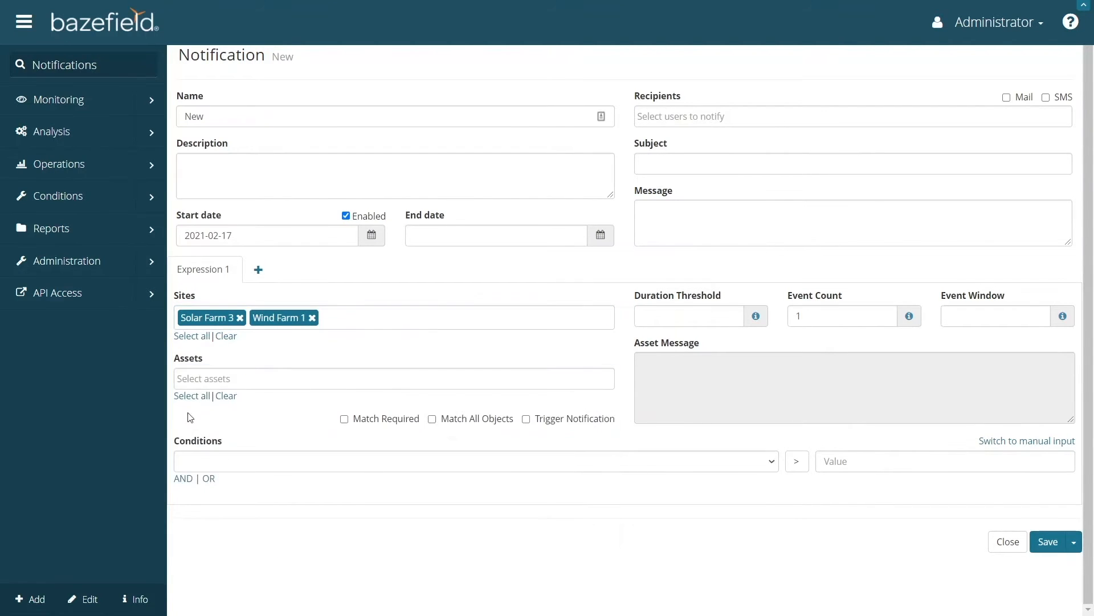
# - Include all assets of the selected sites, except WF1-MET001, WF1-MET002 and WF1-WMS001
pyautogui.click(189, 398)
pyautogui.scroll(-2, 371, 479)
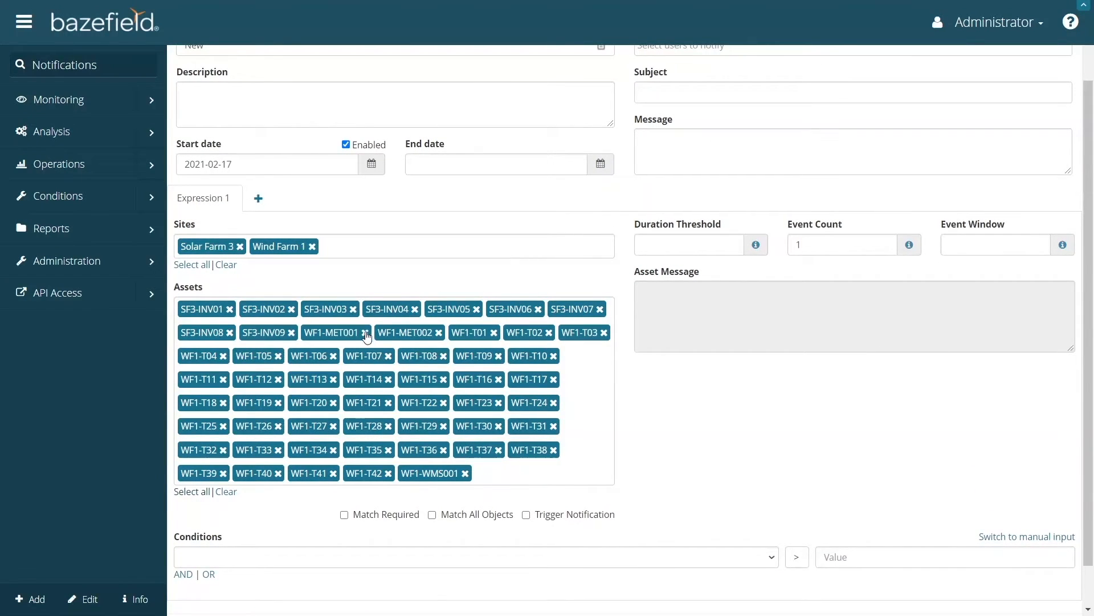
pyautogui.click(366, 333)
pyautogui.click(366, 332)
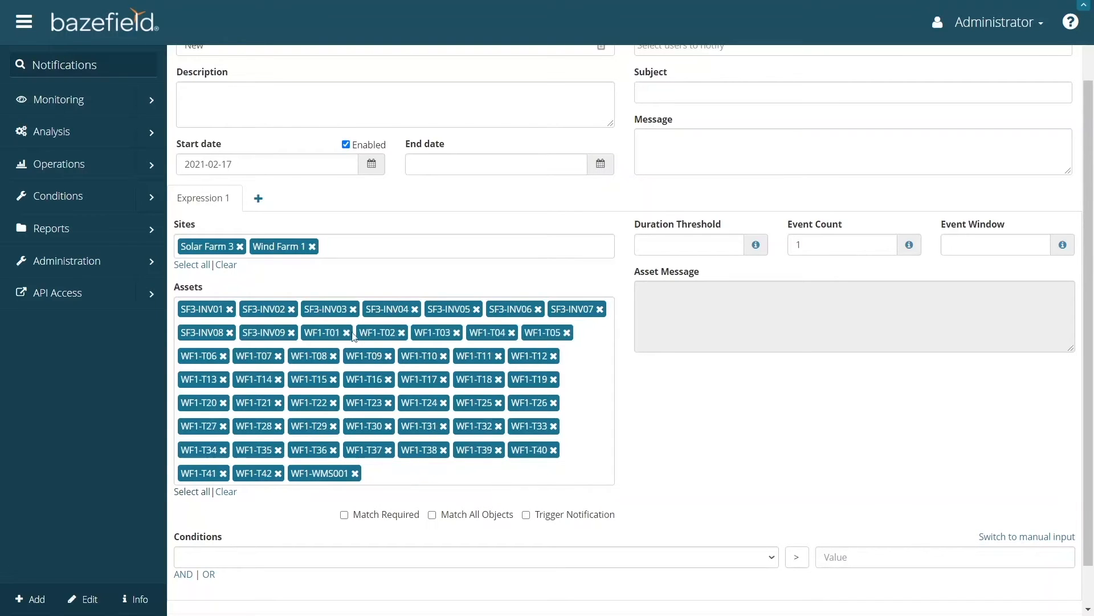
pyautogui.click(355, 474)
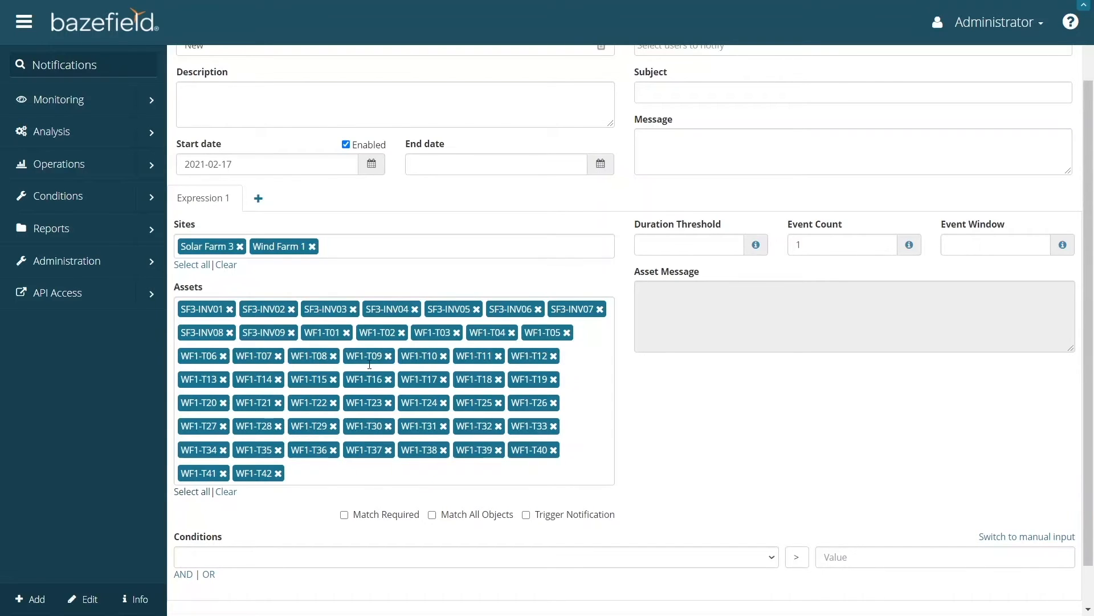
# - Define the expression's condition as ActivePower less than 0
pyautogui.scroll(-1, 479, 323)
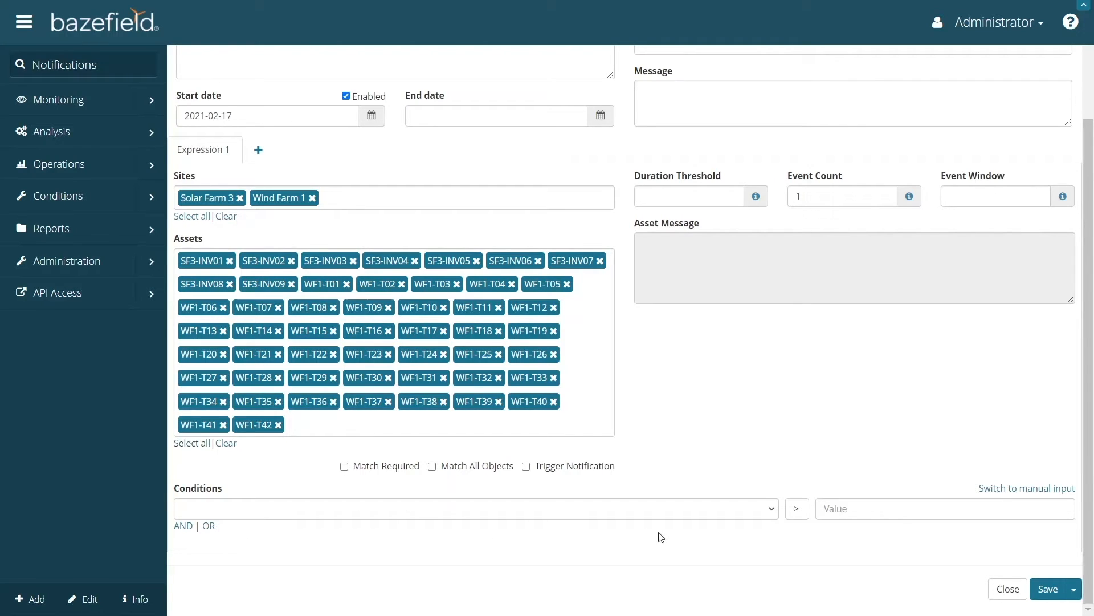
pyautogui.click(726, 516)
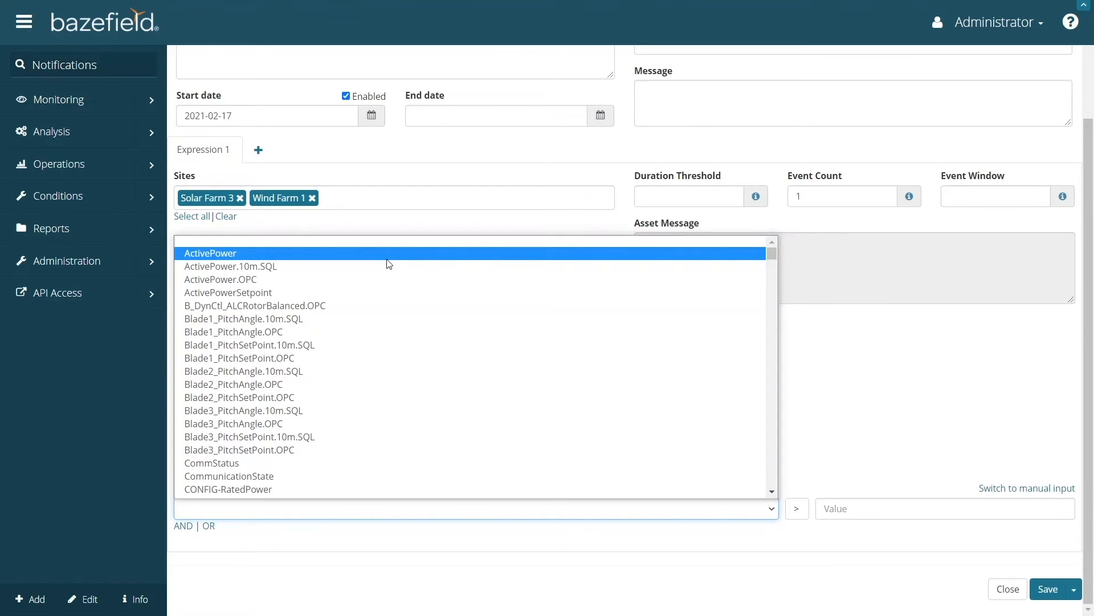
pyautogui.click(387, 260)
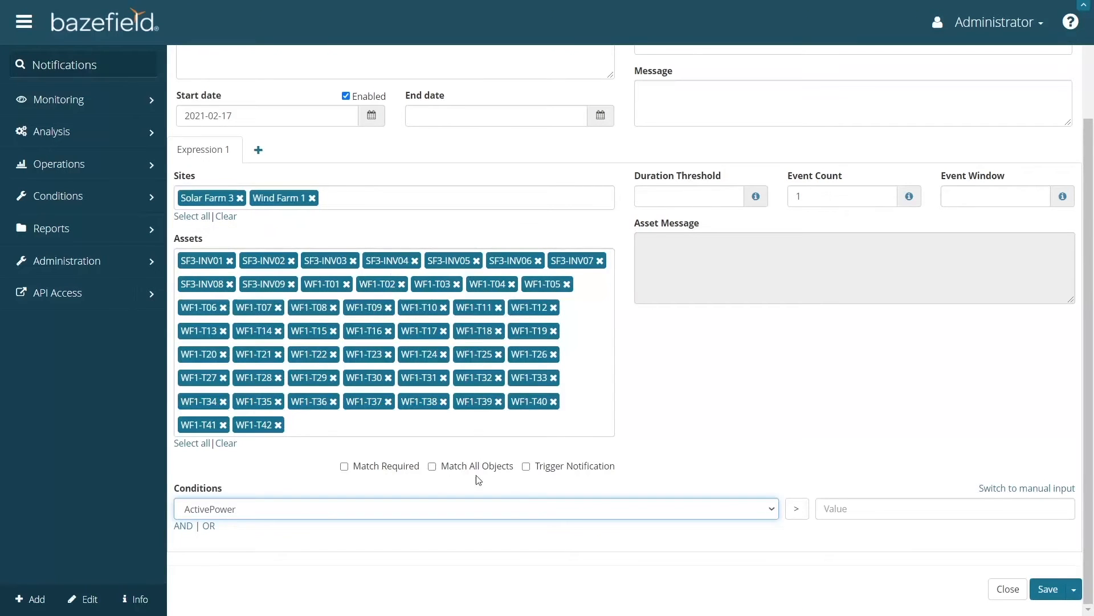
pyautogui.click(795, 509)
pyautogui.click(792, 550)
pyautogui.click(849, 512)
pyautogui.write('0')
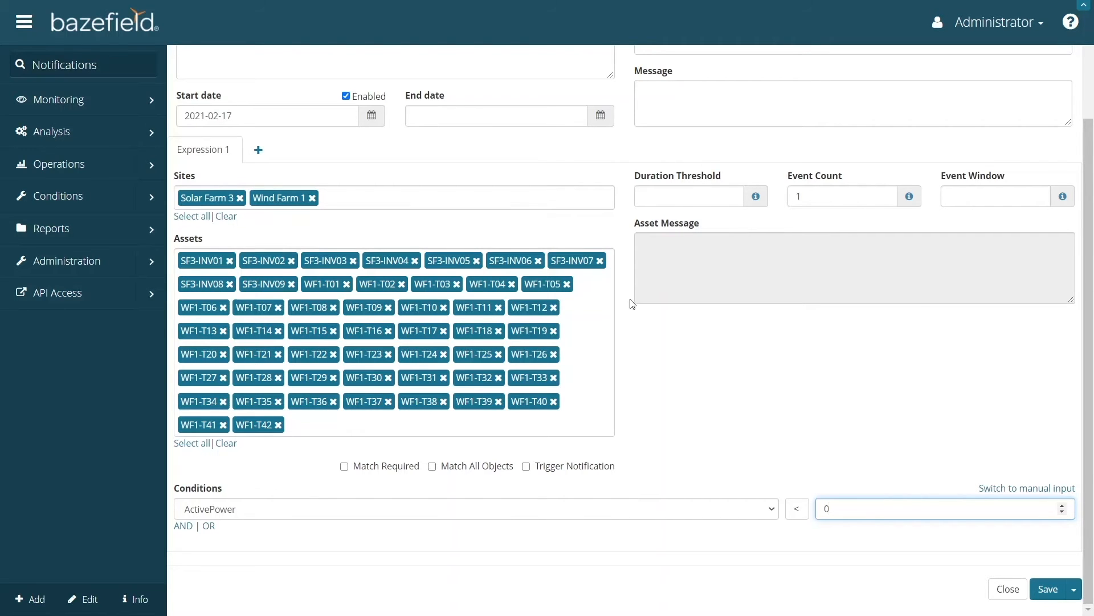
# - Enable Trigger Notification for the expression and set its duration threshold to 1h
pyautogui.scroll(3, 656, 319)
pyautogui.scroll(-3, 665, 283)
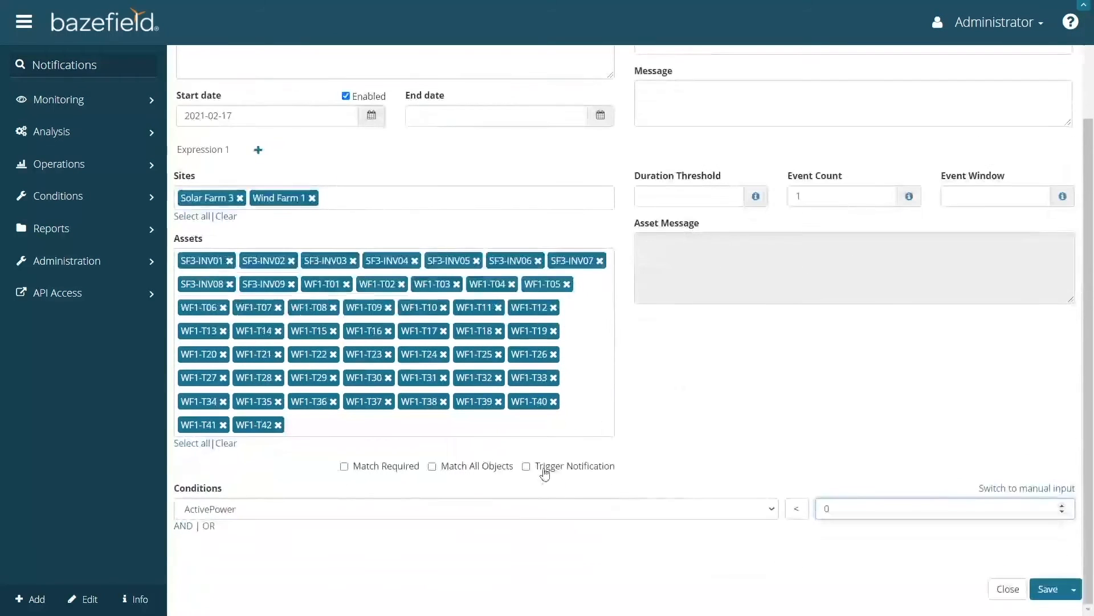
pyautogui.click(526, 467)
pyautogui.scroll(3, 686, 395)
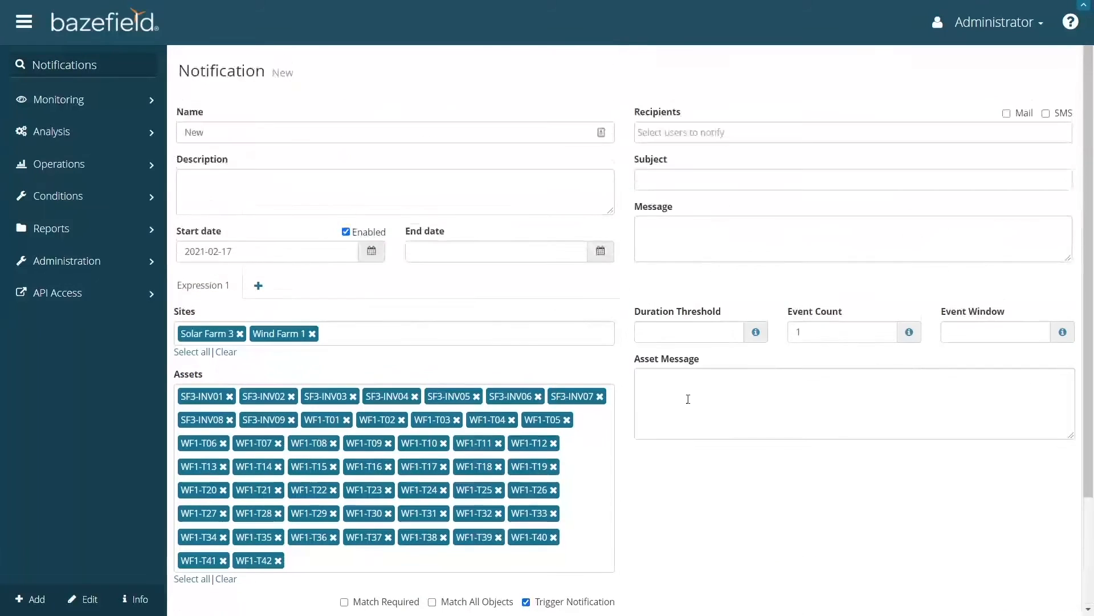
pyautogui.moveTo(759, 340)
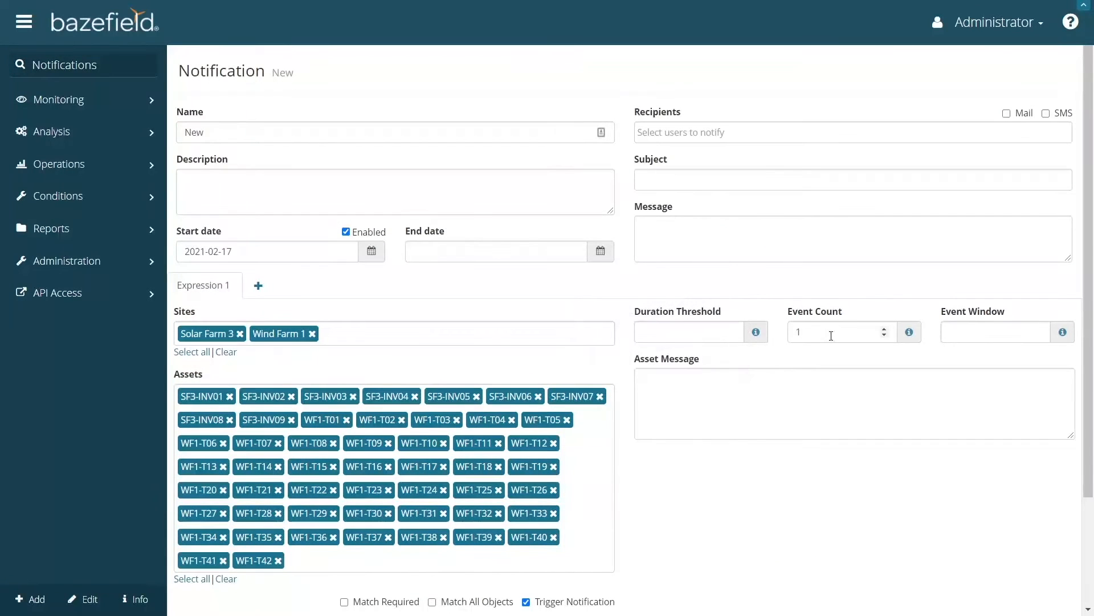
pyautogui.click(972, 331)
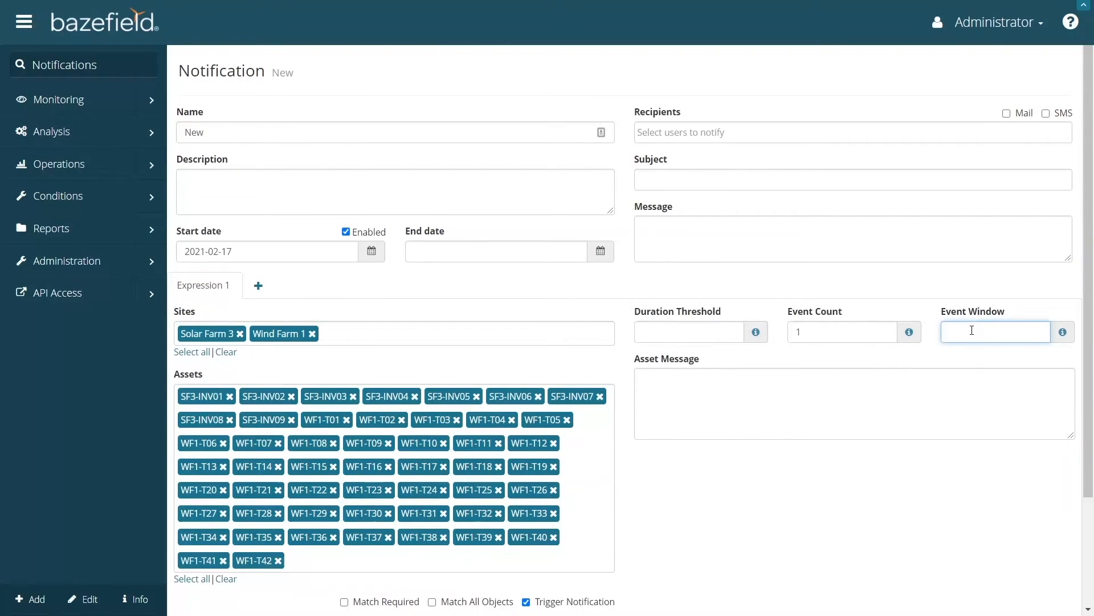
pyautogui.click(731, 337)
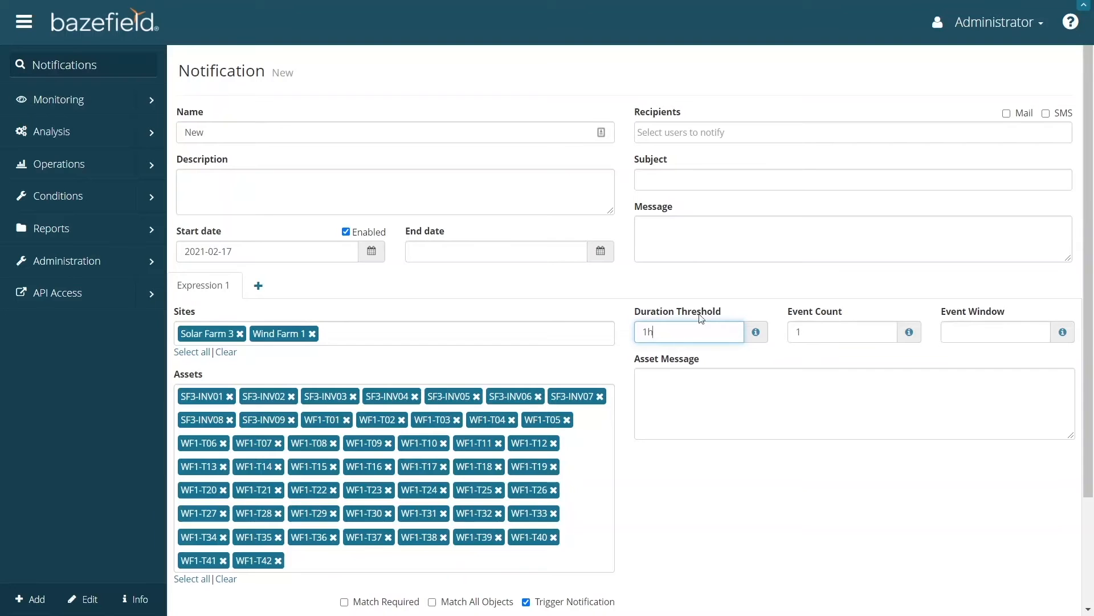
# - Write the asset message "The following assets have been down for more than 1 hour"
pyautogui.click(694, 386)
pyautogui.write('The following ass')
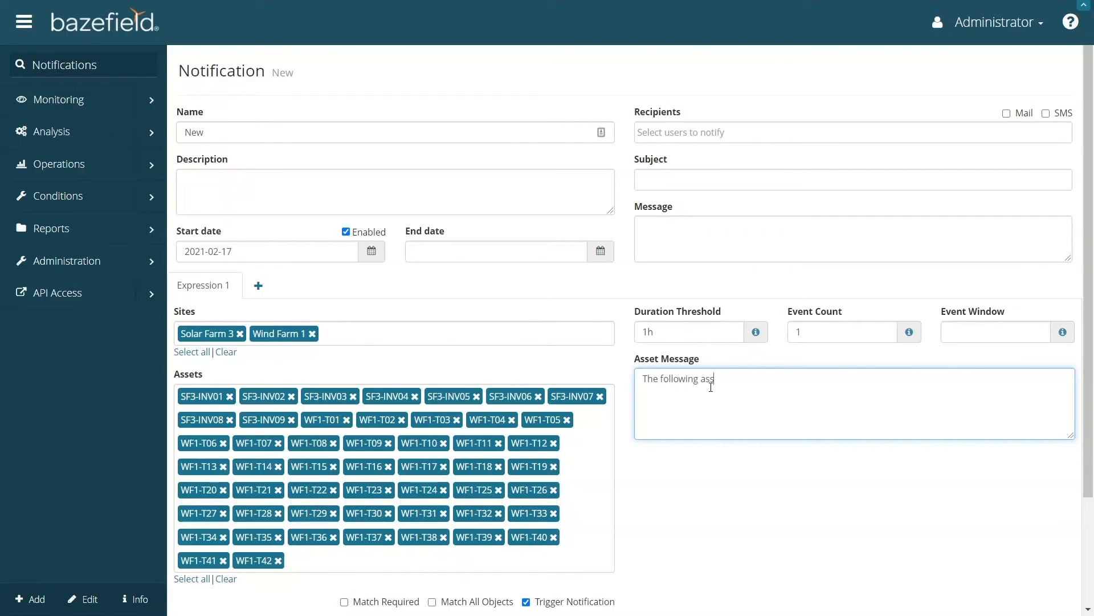
pyautogui.write('ets have been down for more than 1 hour')
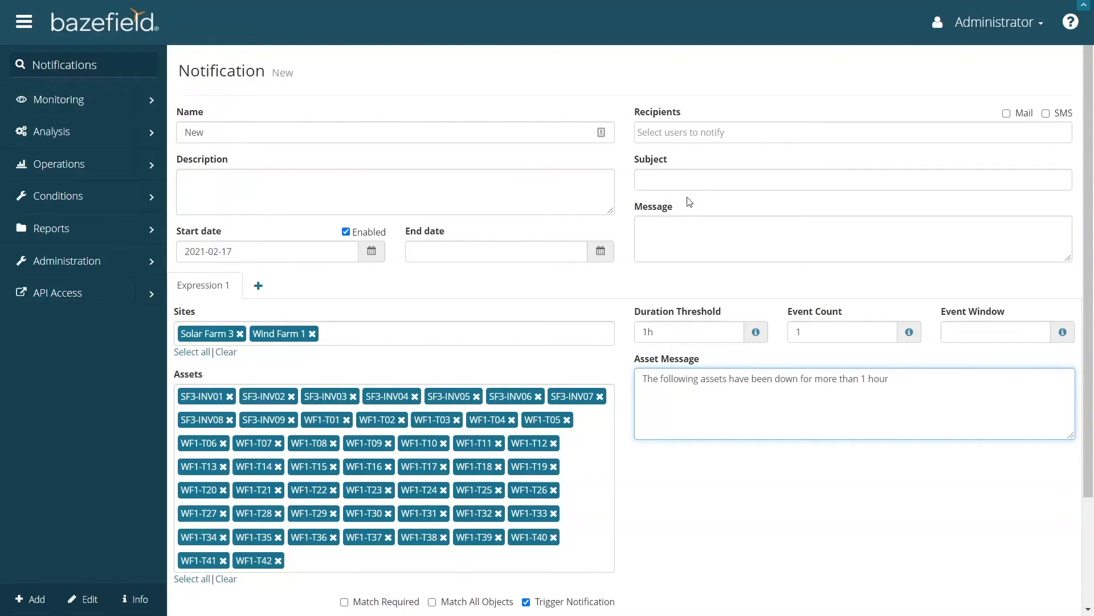
# - Set the notification's subject to "Assets down too long" and its message to "Please check these"
pyautogui.click(686, 180)
pyautogui.write('Assets down too long')
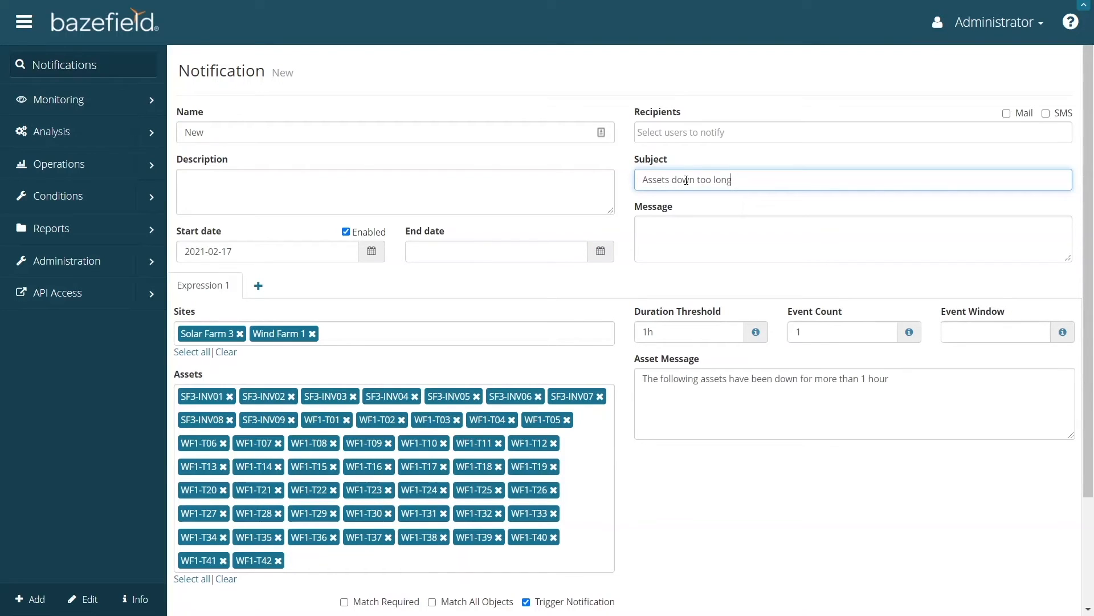
pyautogui.click(689, 231)
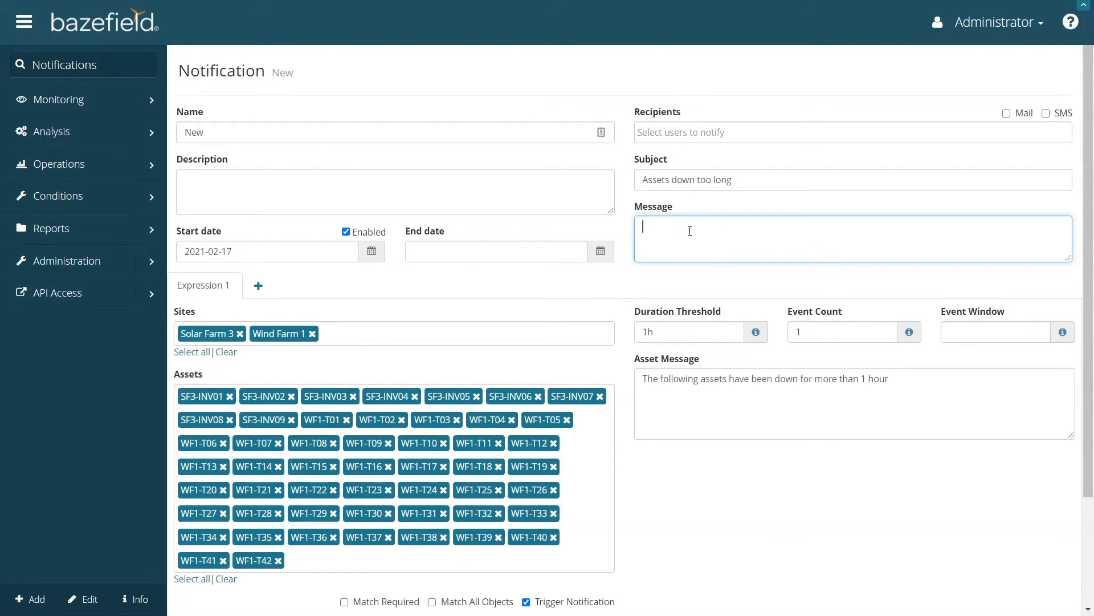
pyautogui.write('Please sheck these')
# - Enable mail delivery and add Engineer A as the notification's recipient
pyautogui.click(1007, 114)
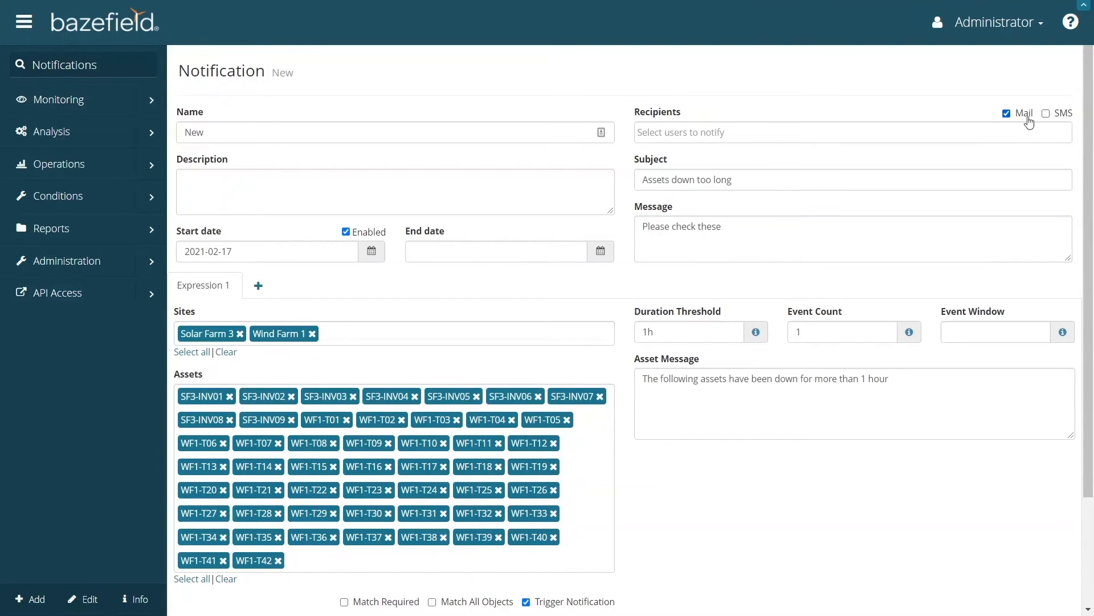
pyautogui.click(782, 137)
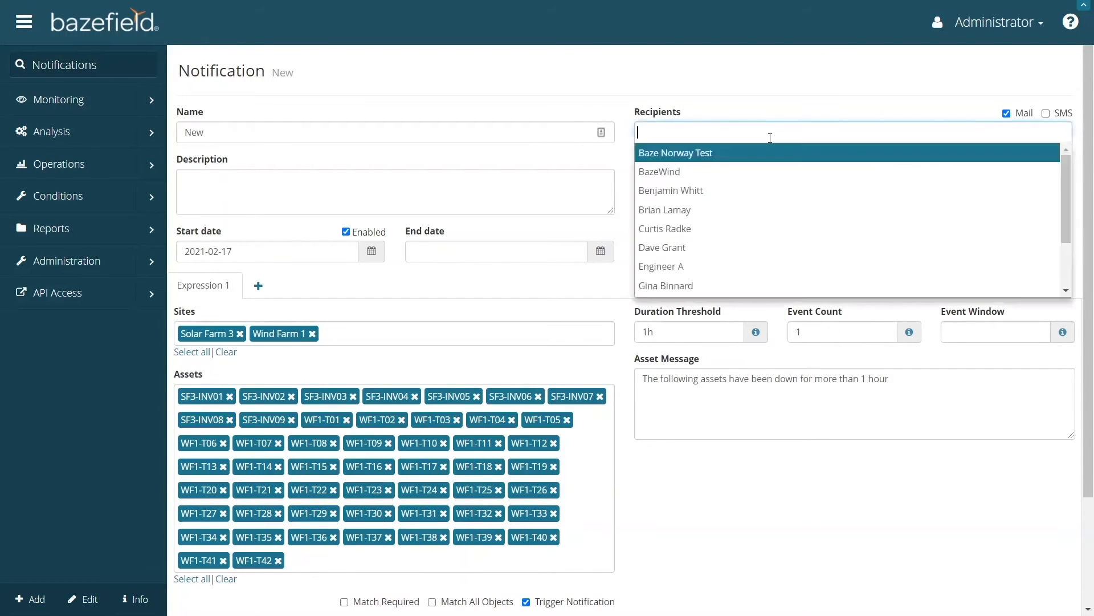
pyautogui.click(700, 264)
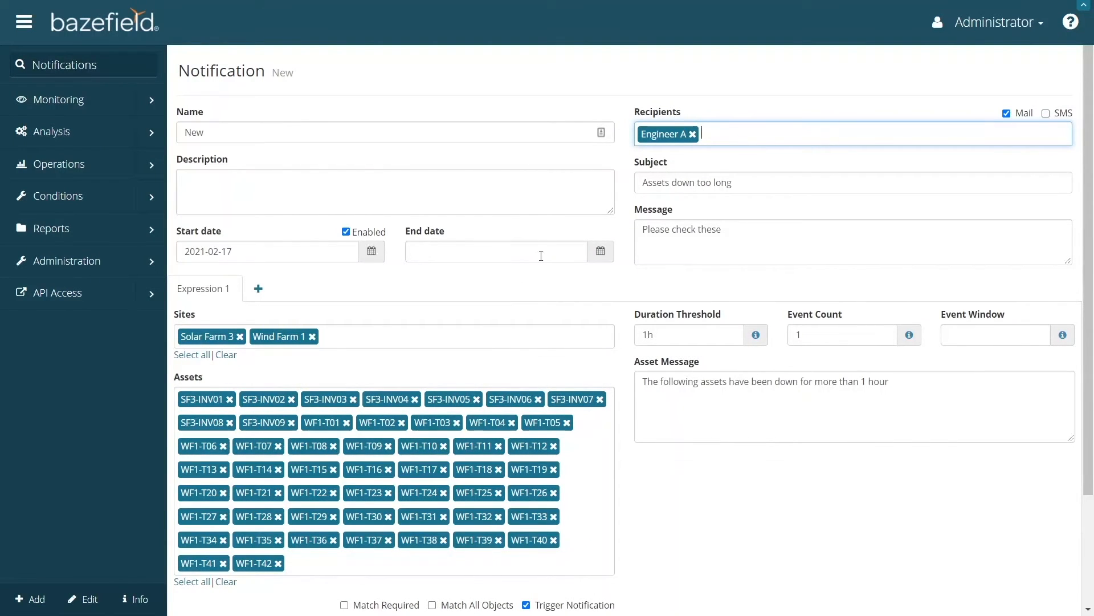
# - Set the notification's start date to 2021-02-18 and its end date to 2021-02-25
pyautogui.click(372, 255)
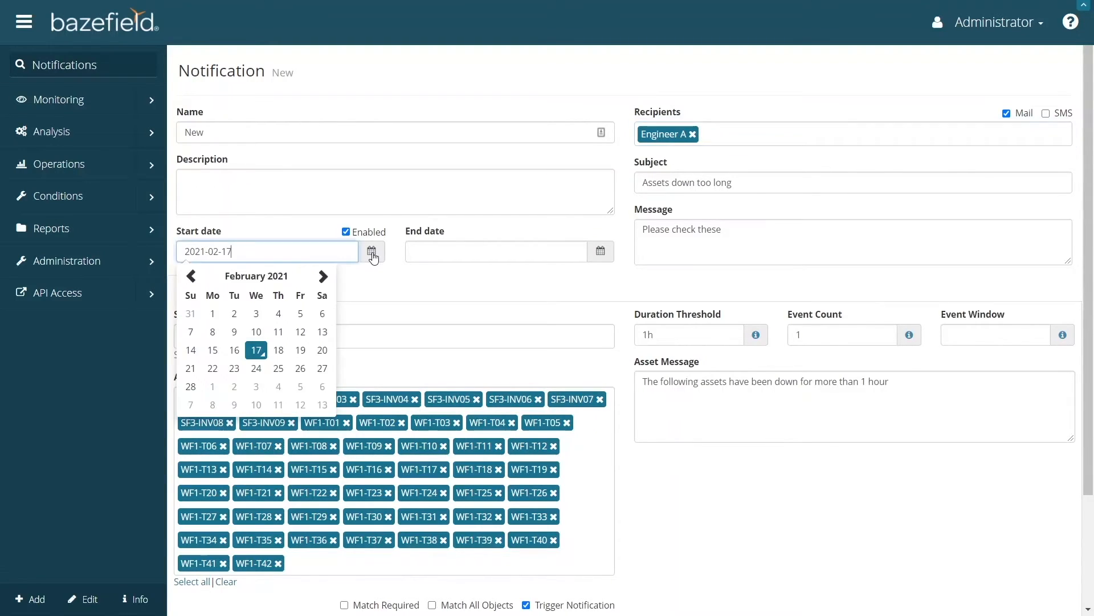
pyautogui.click(281, 350)
pyautogui.click(601, 251)
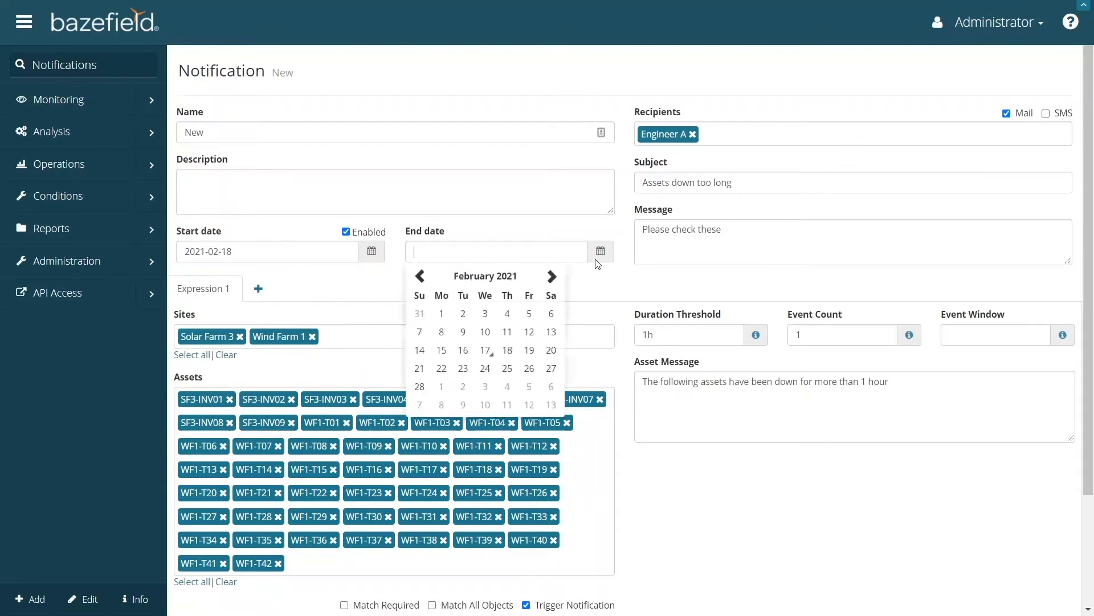
pyautogui.click(508, 367)
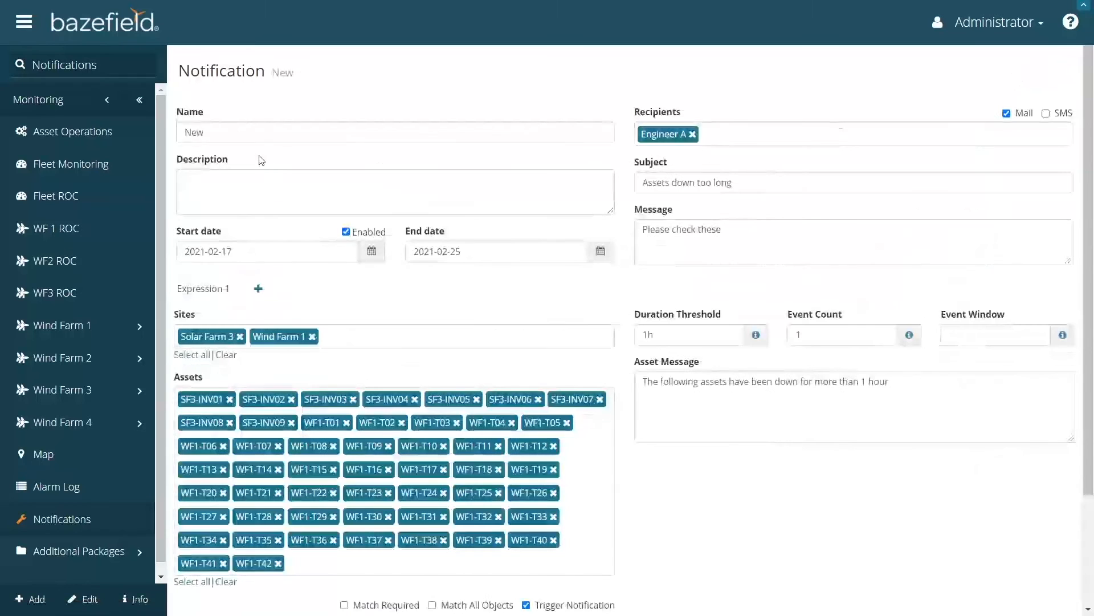
# - Name the new notification "Assets Down for mo"
pyautogui.click(399, 132)
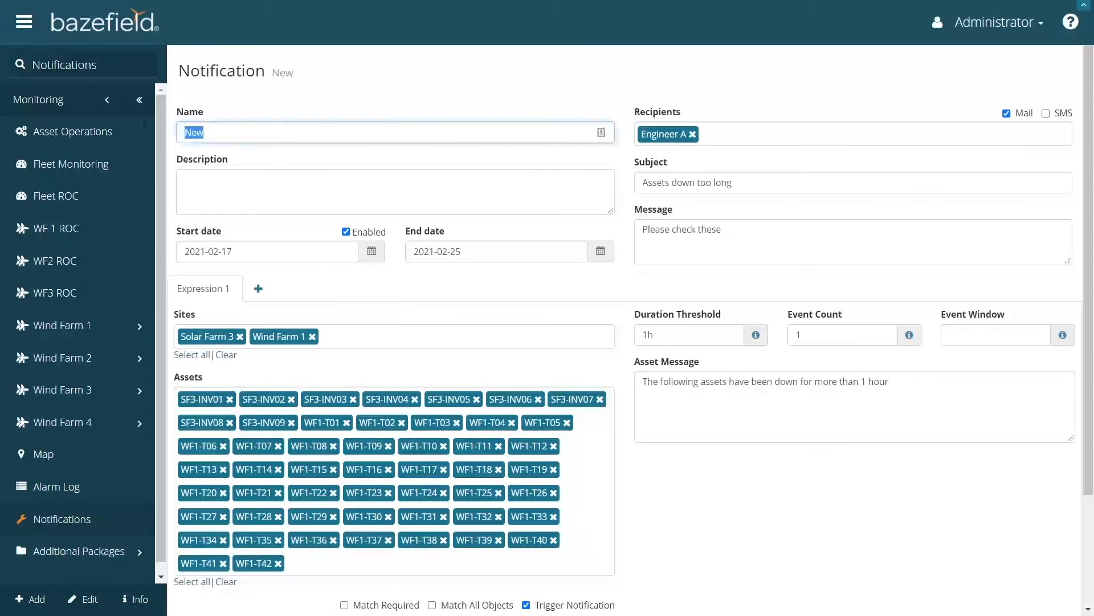
pyautogui.write('Assets Down for mo')
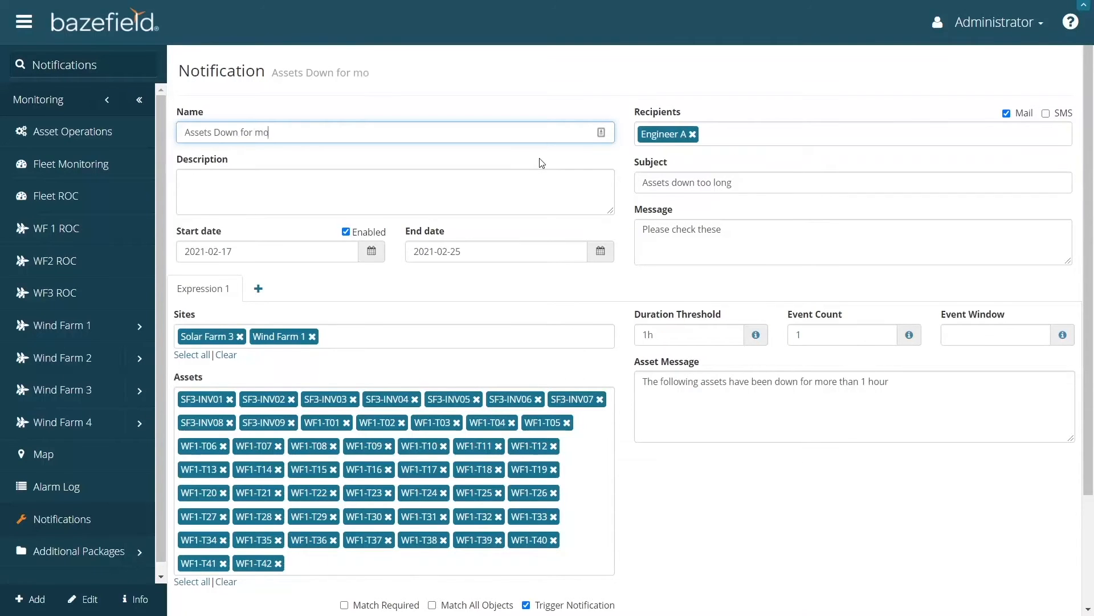
pyautogui.scroll(-3, 789, 471)
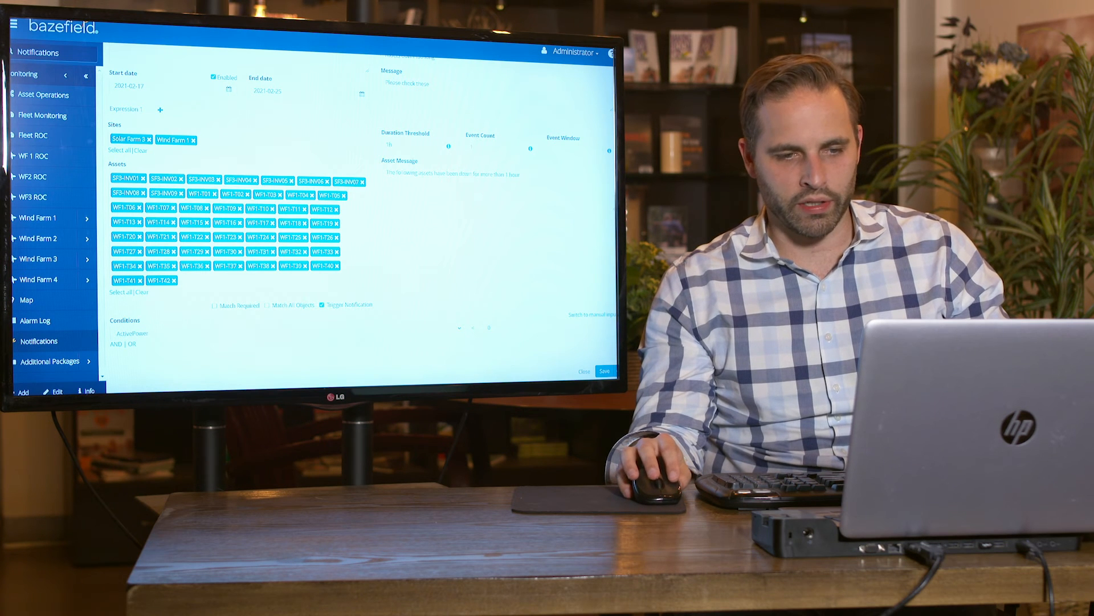
# - Open the existing notification "Bazefield - RTM - High Component Temperatures" at its conditions
pyautogui.click(49, 341)
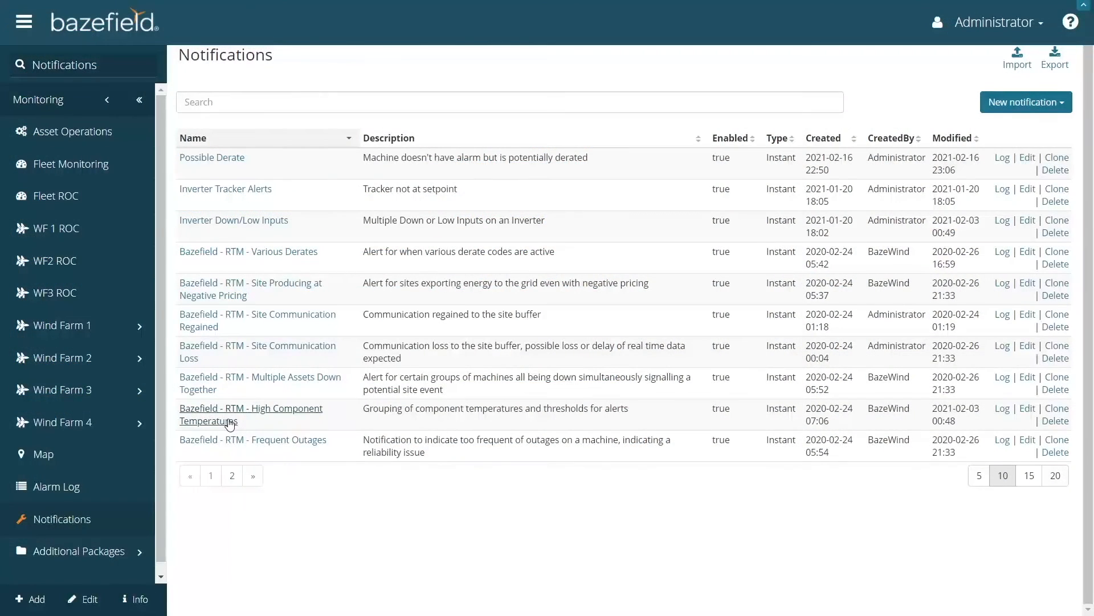
pyautogui.click(227, 416)
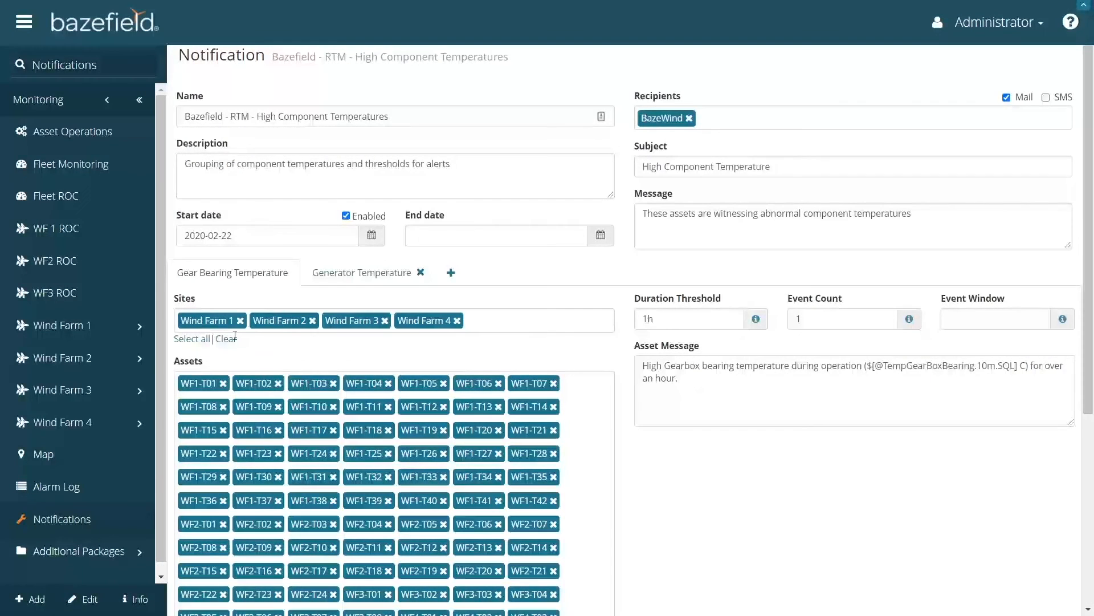
pyautogui.scroll(-4, 277, 342)
pyautogui.scroll(-2, 299, 422)
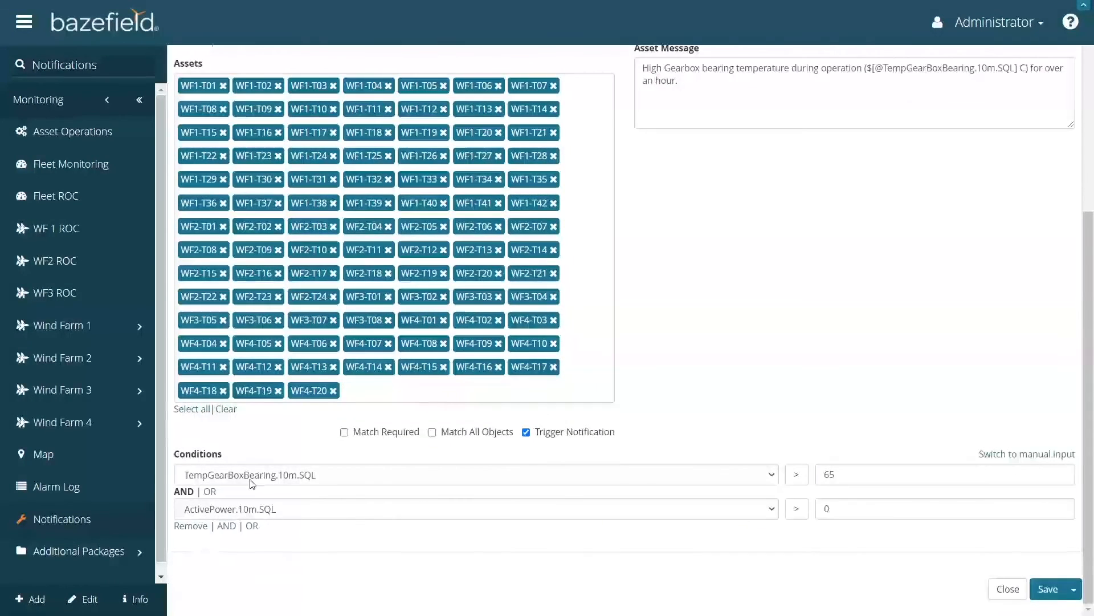
# - Examine the gearbox bearing temperature and active power conditions together with their threshold values
pyautogui.click(226, 480)
pyautogui.click(227, 480)
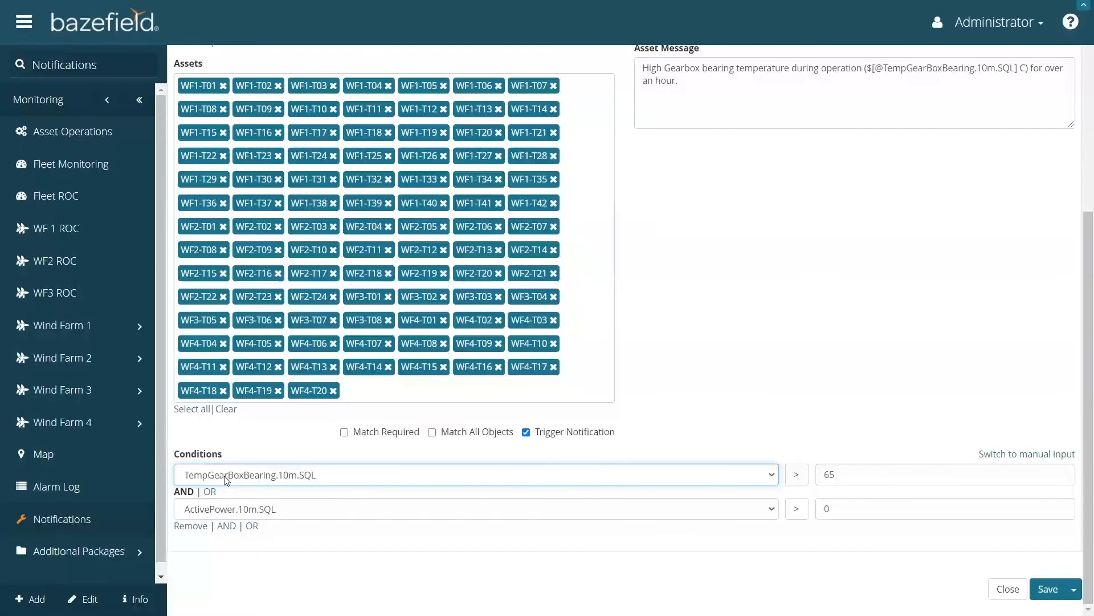
pyautogui.doubleClick(821, 470)
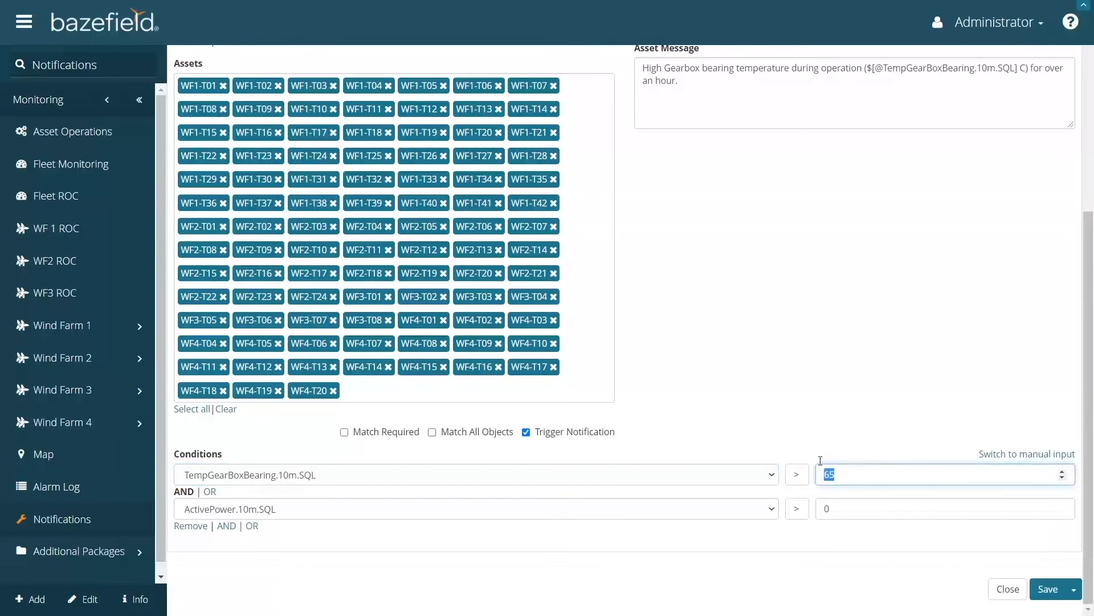
pyautogui.click(218, 516)
pyautogui.click(323, 515)
pyautogui.doubleClick(826, 510)
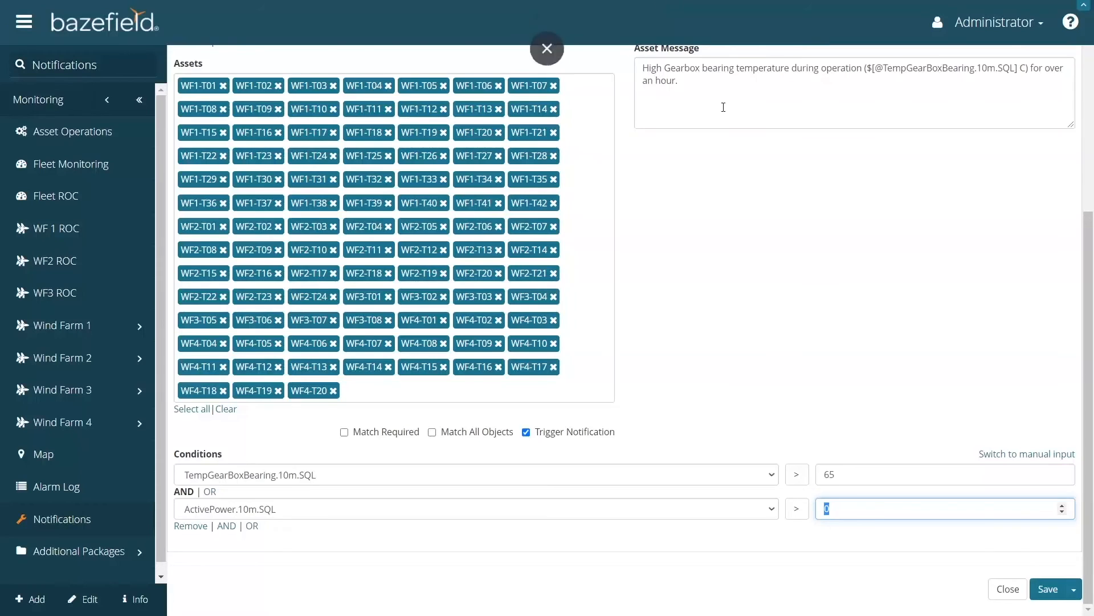
# - Examine the live tag placeholder in the gear bearing expression's asset message and its duration threshold
pyautogui.scroll(3, 659, 71)
pyautogui.moveTo(691, 227); pyautogui.dragTo(1027, 211)
pyautogui.click(679, 224)
pyautogui.click(868, 211)
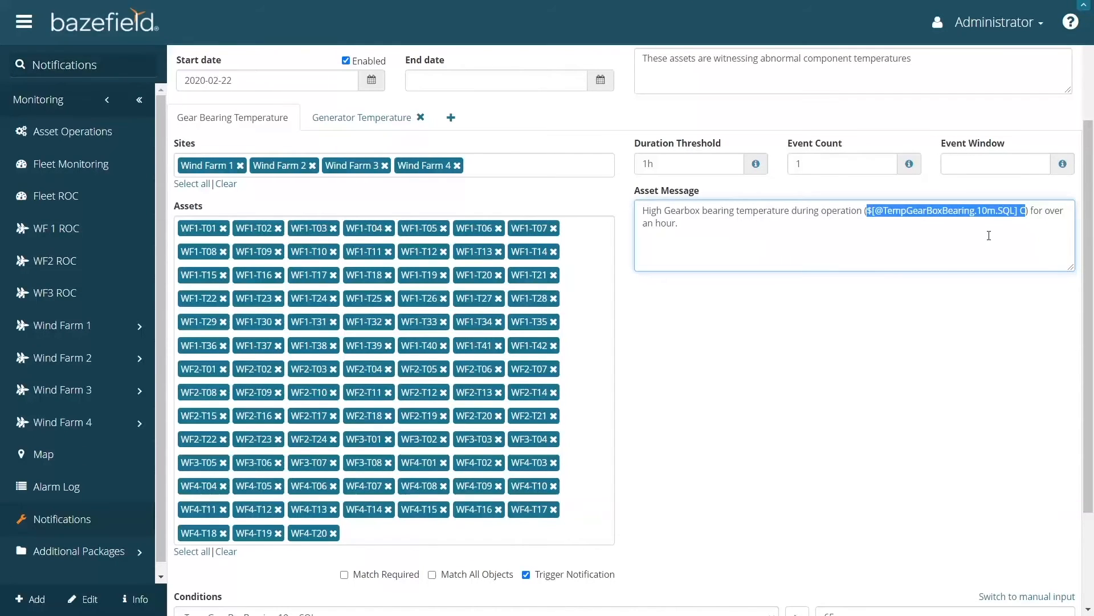
pyautogui.scroll(1, 781, 239)
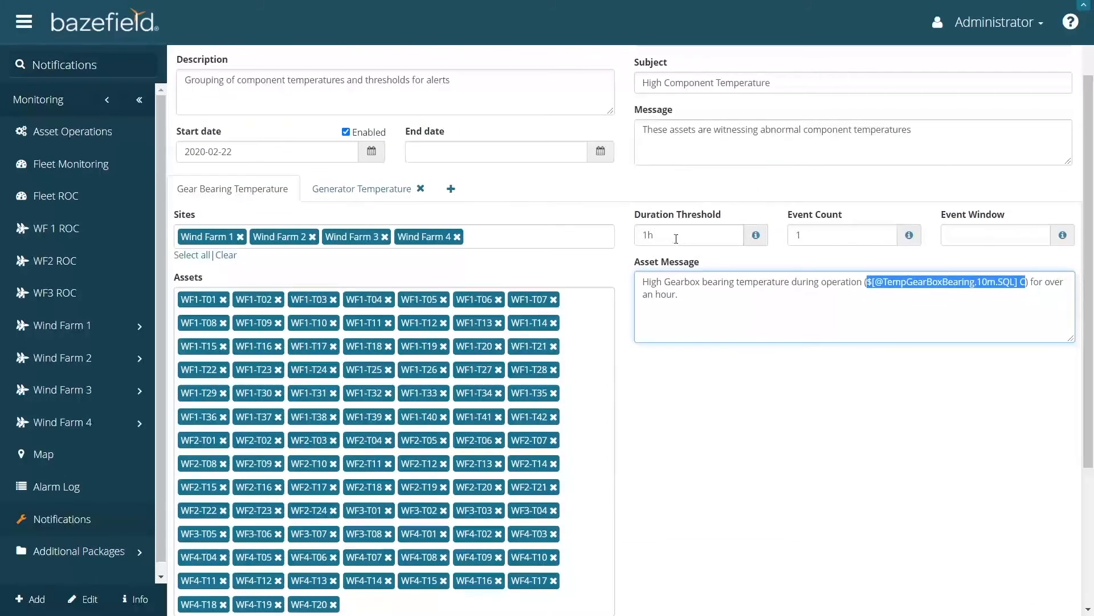
pyautogui.click(652, 238)
pyautogui.doubleClick(652, 237)
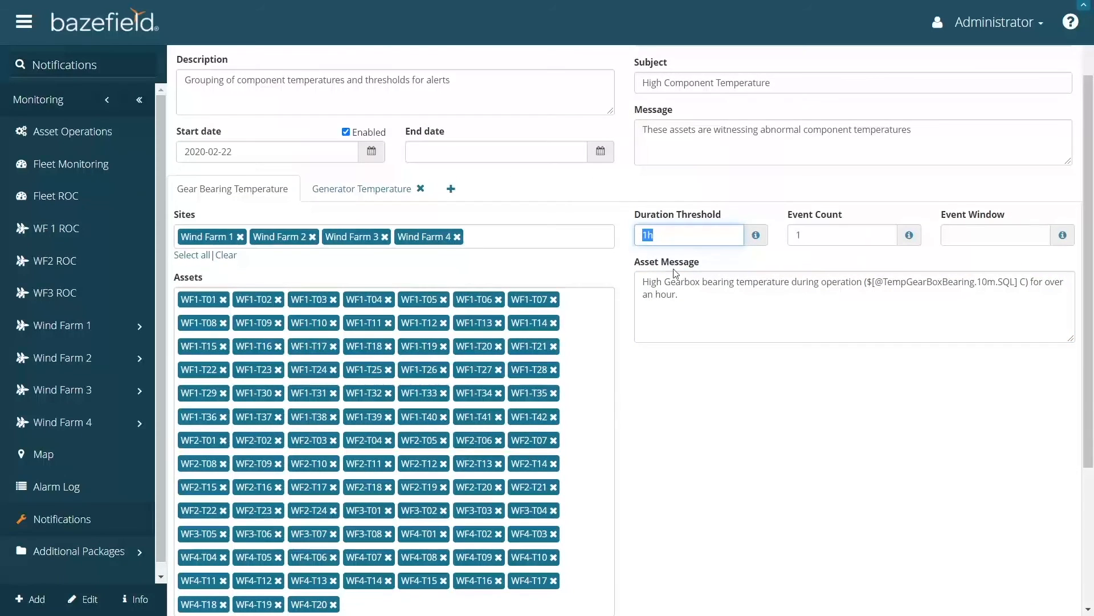
# - Try adding extra OR and AND conditions below the active power condition and remove the added rows
pyautogui.scroll(-4, 675, 273)
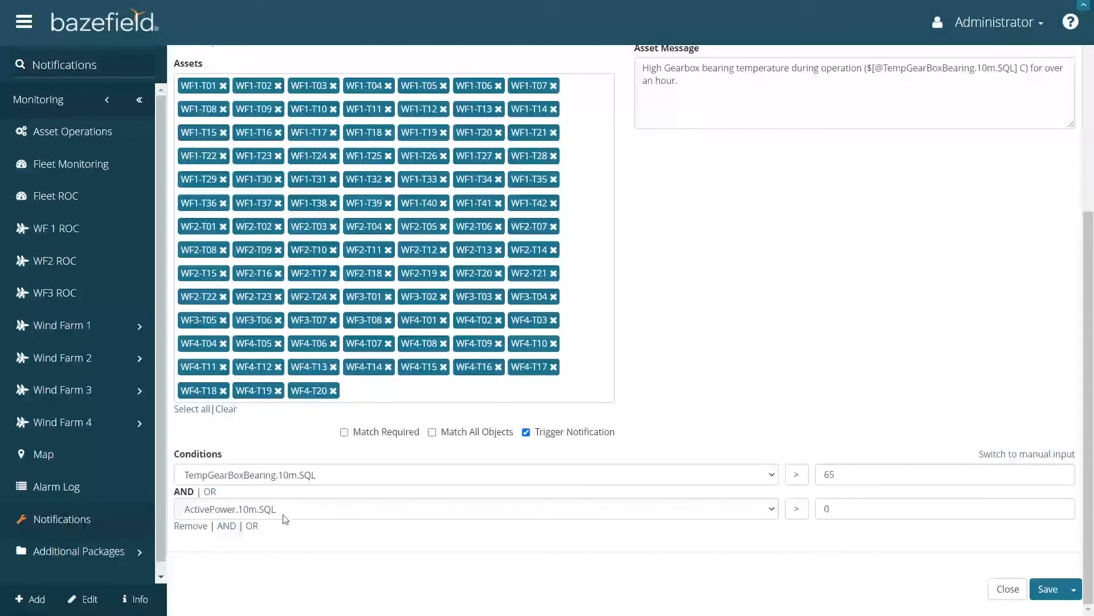
pyautogui.click(252, 526)
pyautogui.scroll(-1, 245, 533)
pyautogui.click(227, 526)
pyautogui.scroll(-1, 228, 539)
pyautogui.click(199, 526)
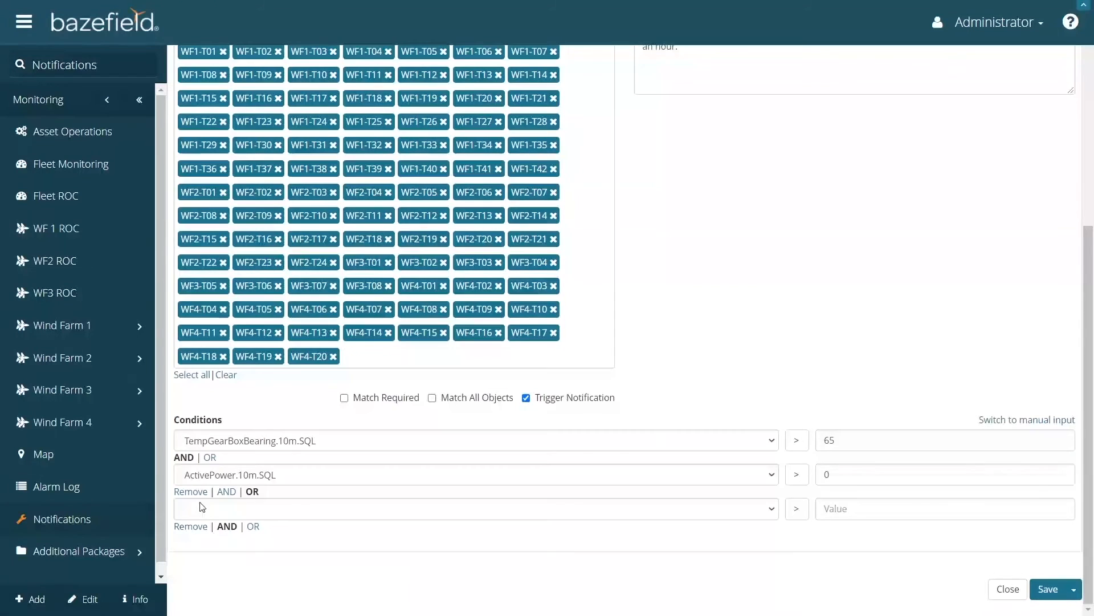
pyautogui.click(198, 527)
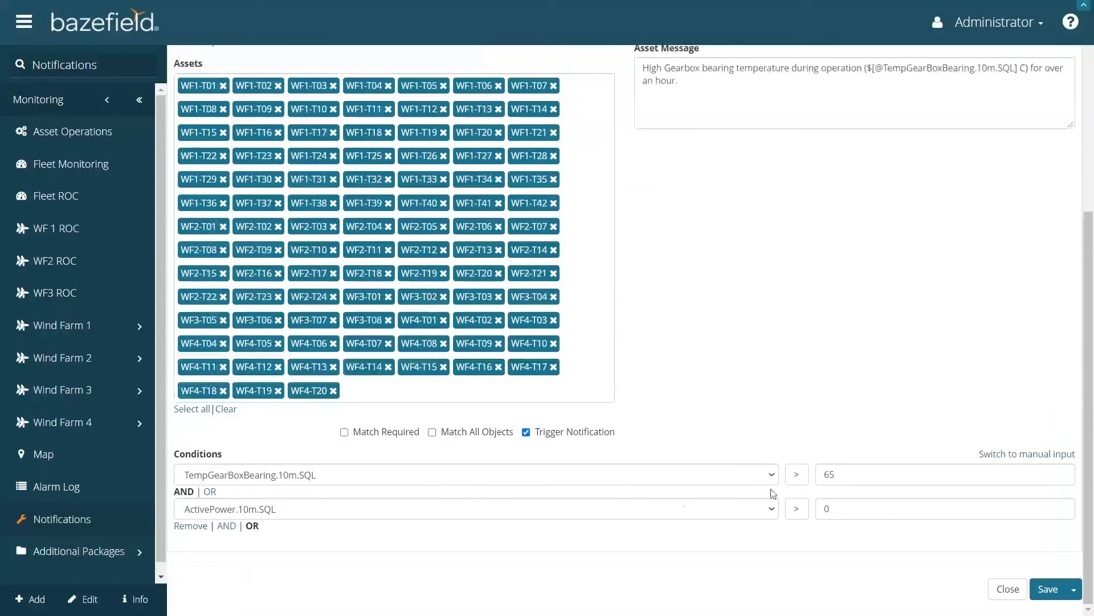
# - Switch the conditions to manual custom expression input and back to condition input
pyautogui.click(1006, 459)
pyautogui.click(316, 499)
pyautogui.click(783, 444)
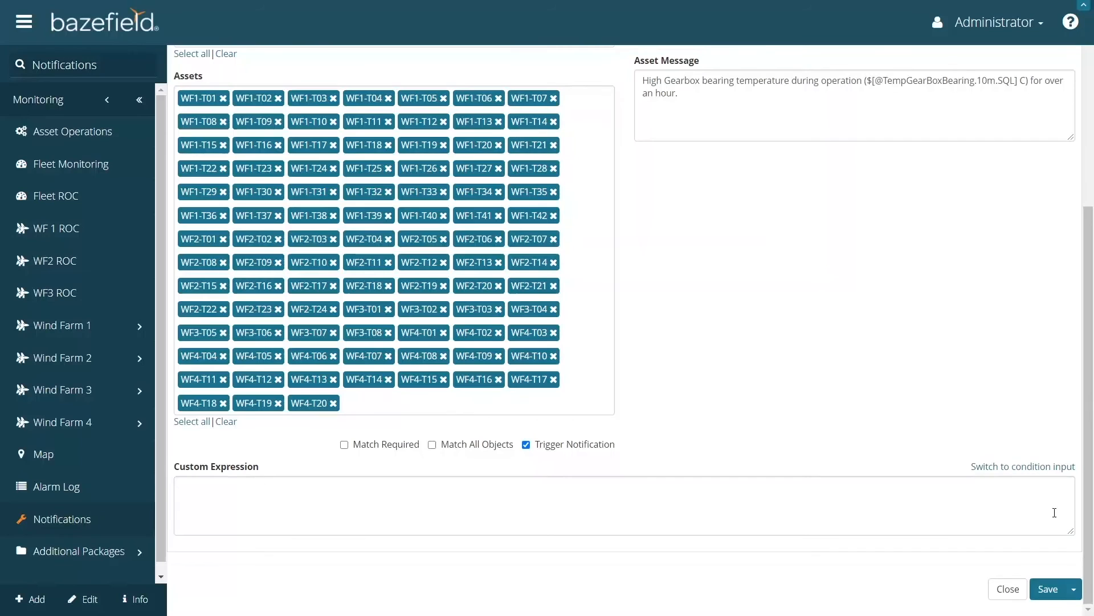
pyautogui.click(1022, 468)
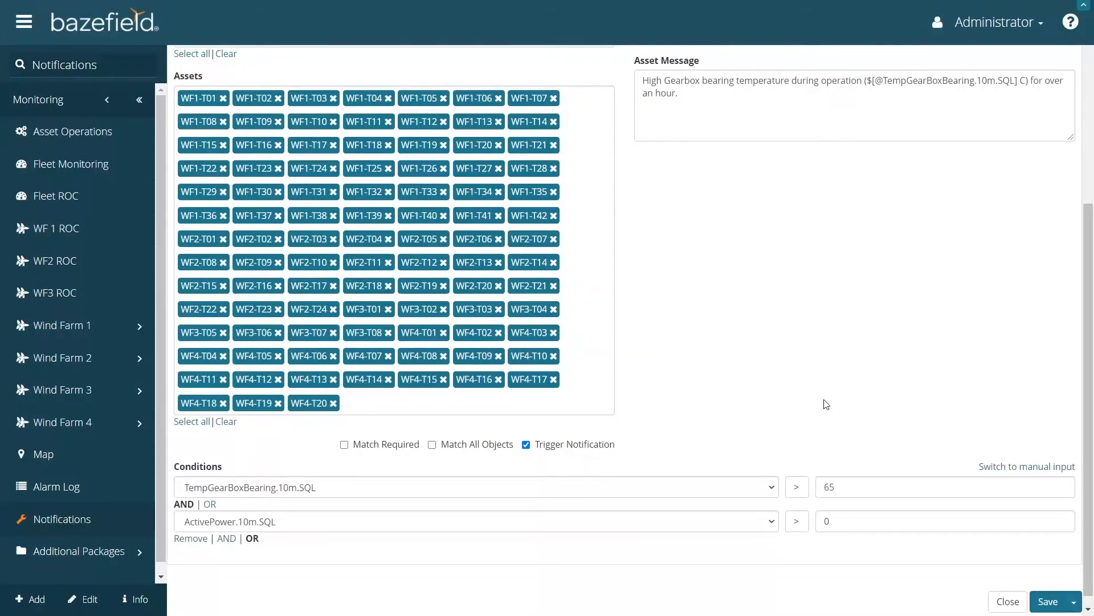
# - Add a third expression to the notification and return to the Generator Temperature expression
pyautogui.scroll(1, 820, 399)
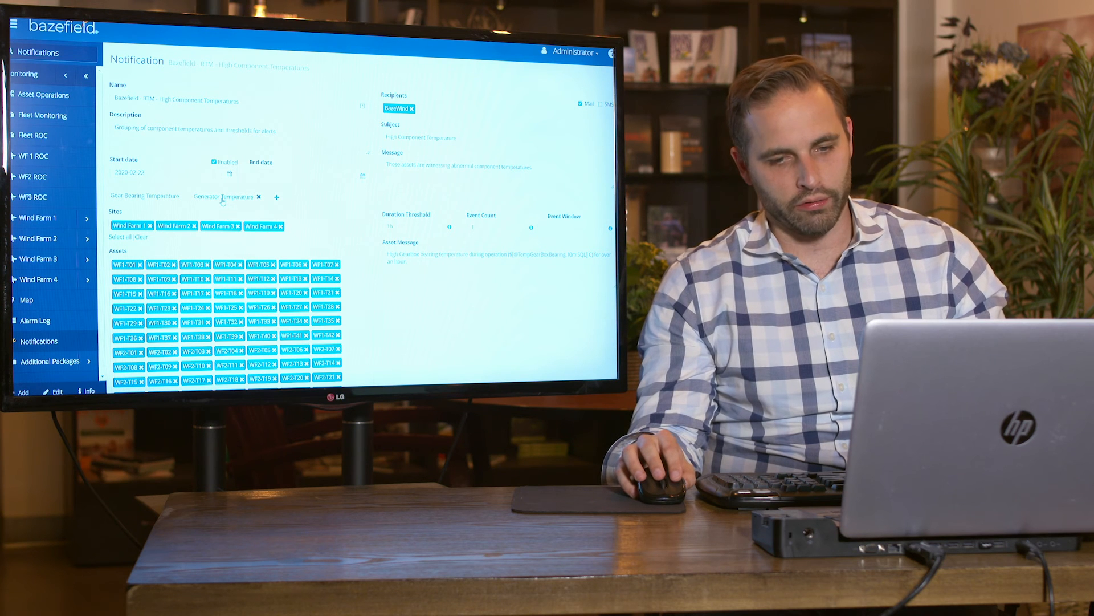
pyautogui.click(277, 198)
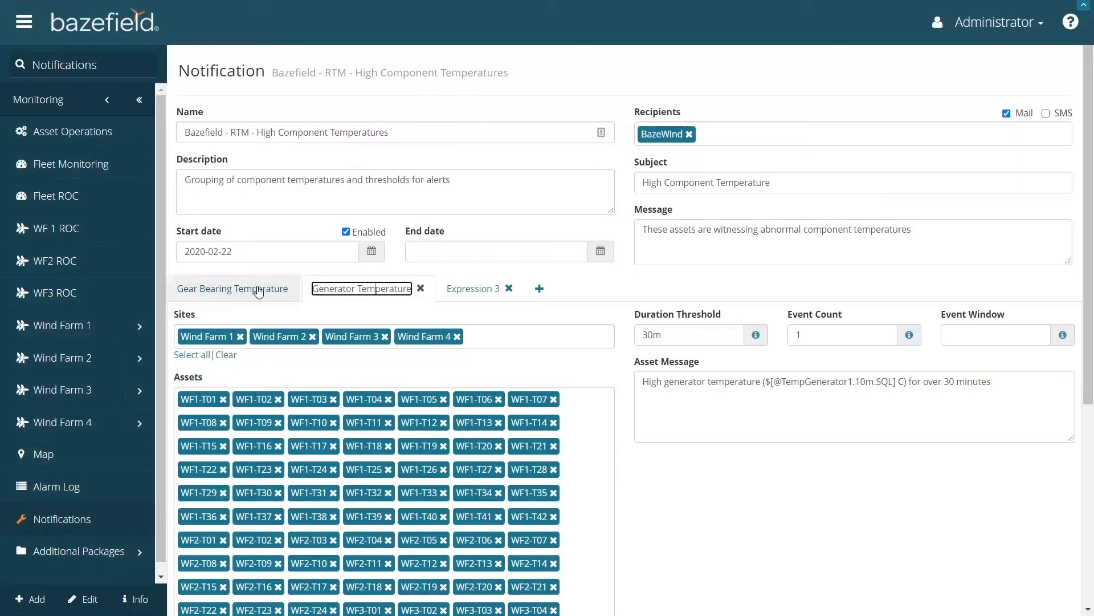
pyautogui.click(257, 288)
pyautogui.click(378, 293)
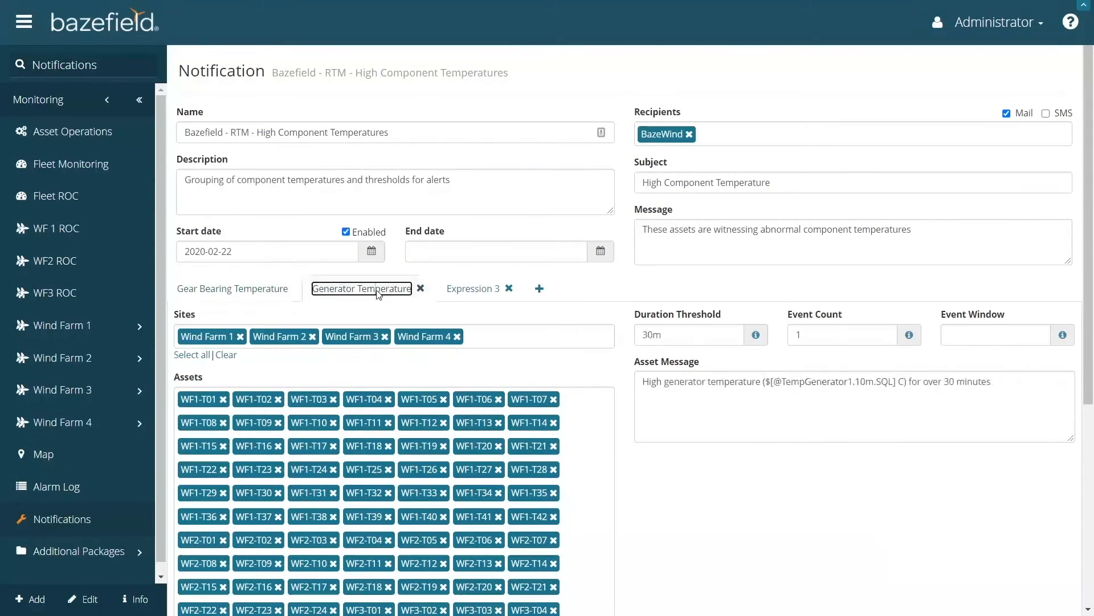
# - Compare the Gear Bearing and Generator Temperature expressions, checking the generator expression's asset message, duration threshold and conditions
pyautogui.scroll(-1, 367, 299)
pyautogui.click(231, 217)
pyautogui.click(361, 217)
pyautogui.scroll(-1, 456, 311)
pyautogui.scroll(2, 465, 228)
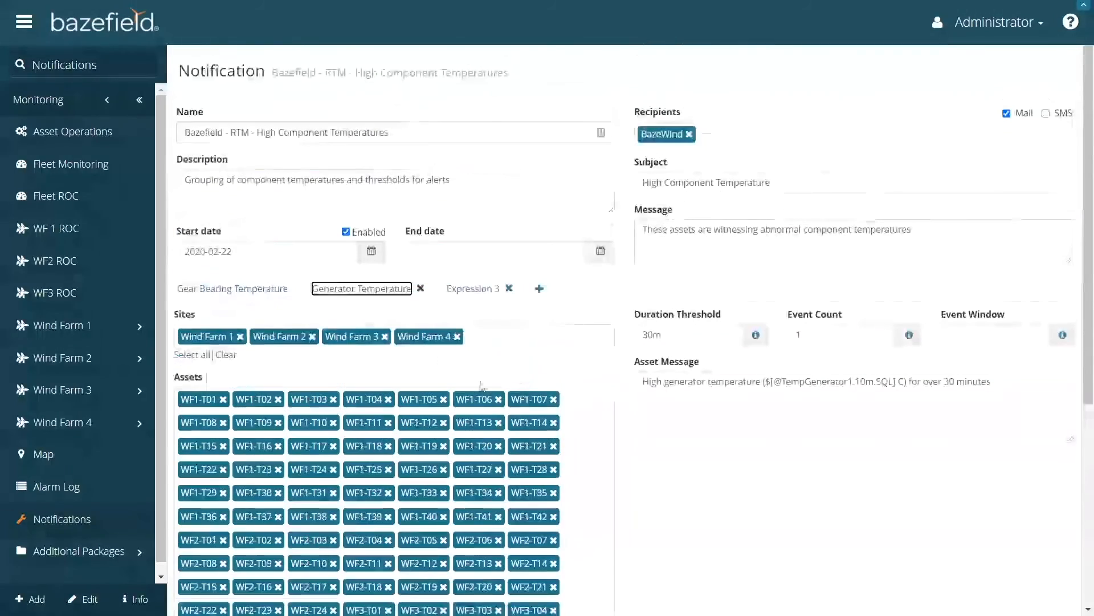
pyautogui.scroll(-5, 485, 342)
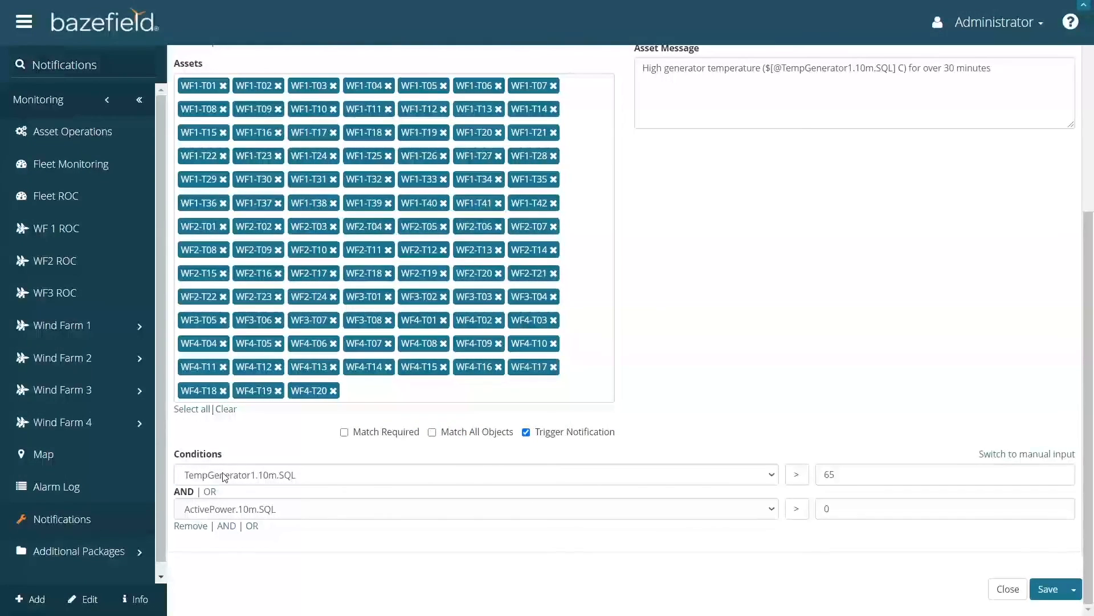
pyautogui.scroll(5, 245, 456)
pyautogui.scroll(-5, 362, 263)
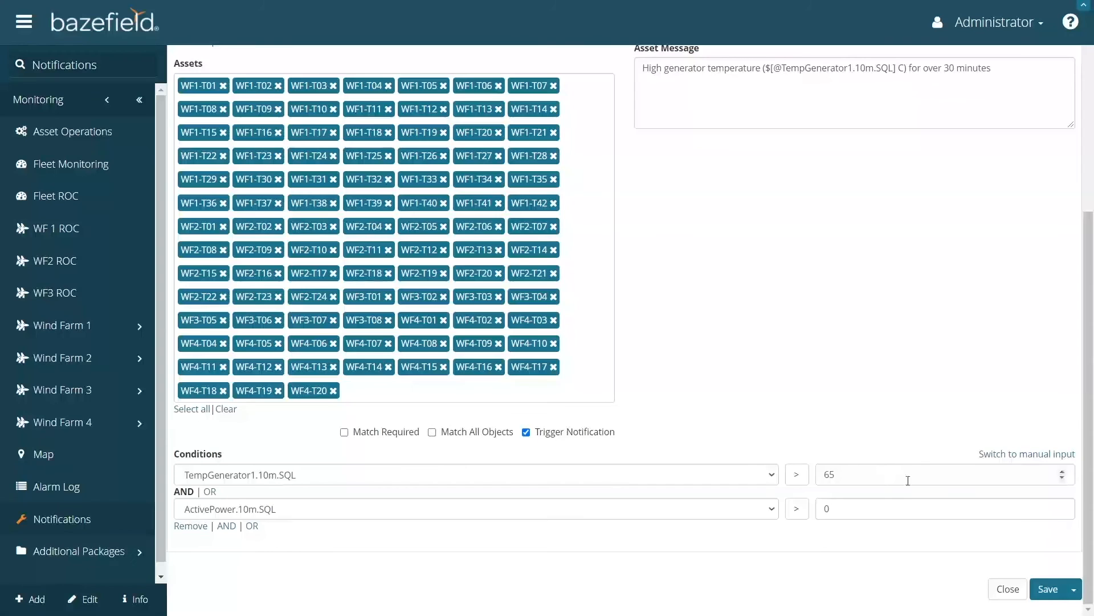
pyautogui.scroll(5, 667, 367)
# - Review the log of the Possible Derate notification and return to the notifications list
pyautogui.click(38, 519)
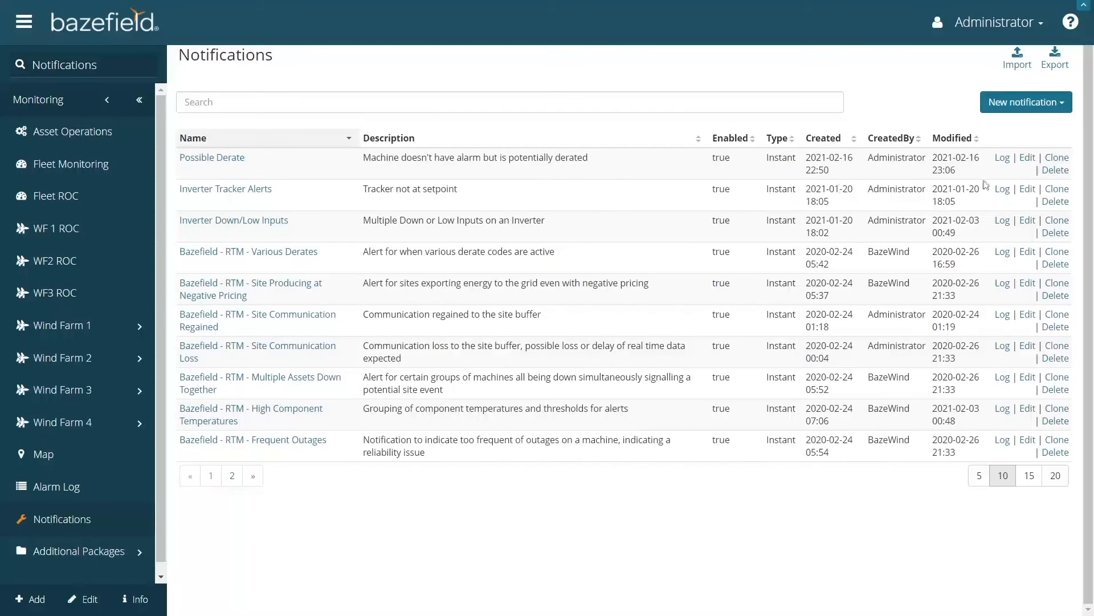
pyautogui.click(1003, 158)
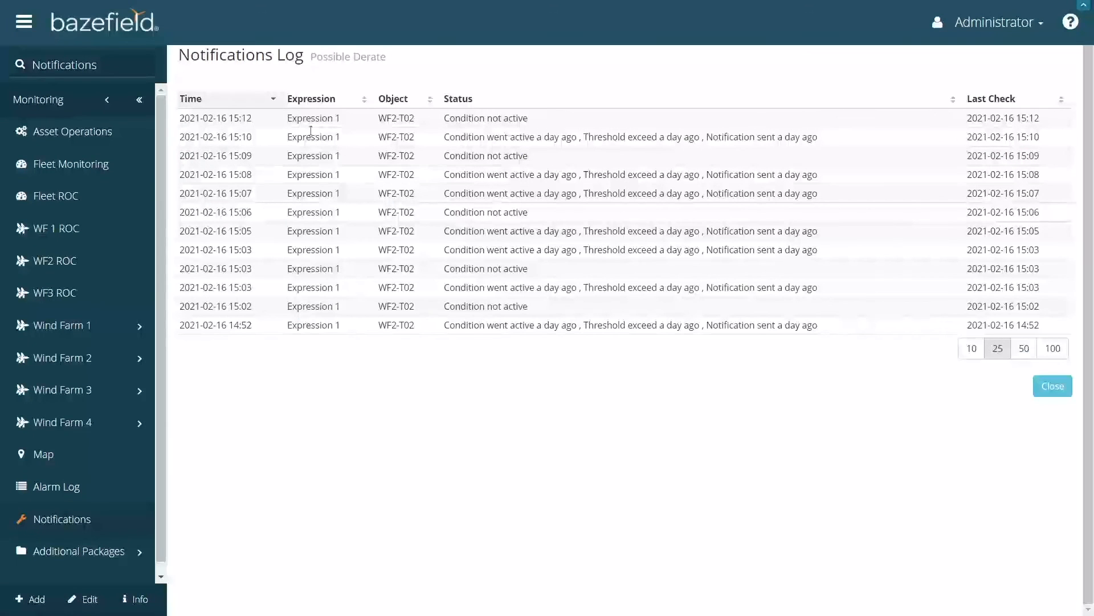
pyautogui.moveTo(378, 118); pyautogui.dragTo(922, 146)
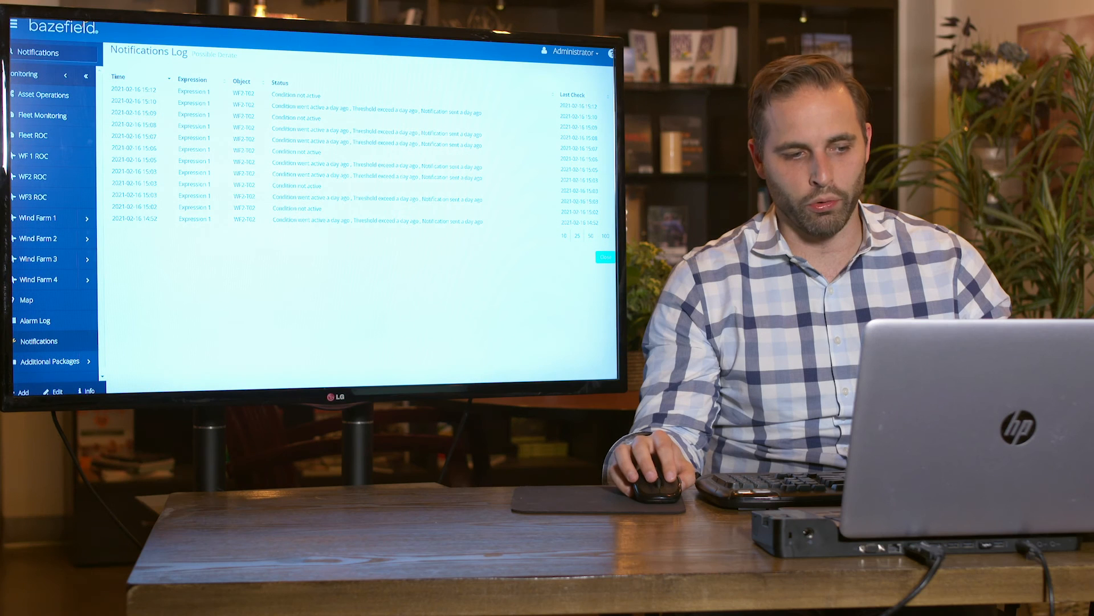
pyautogui.click(41, 341)
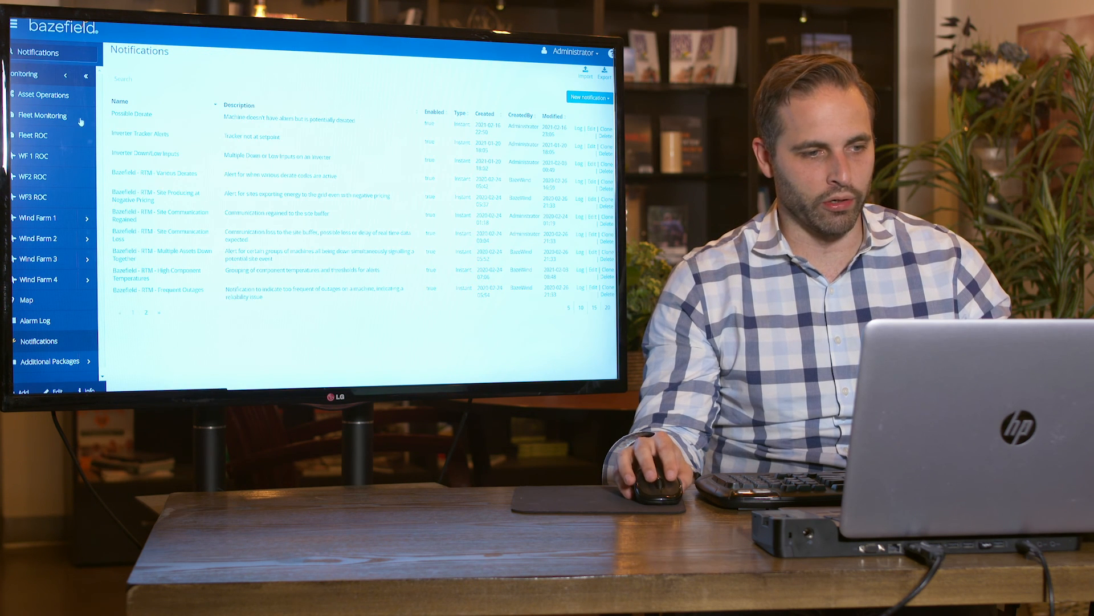
# - Open the asset dashboard of turbine T03 in Wind Farm 1
pyautogui.click(86, 77)
pyautogui.click(84, 75)
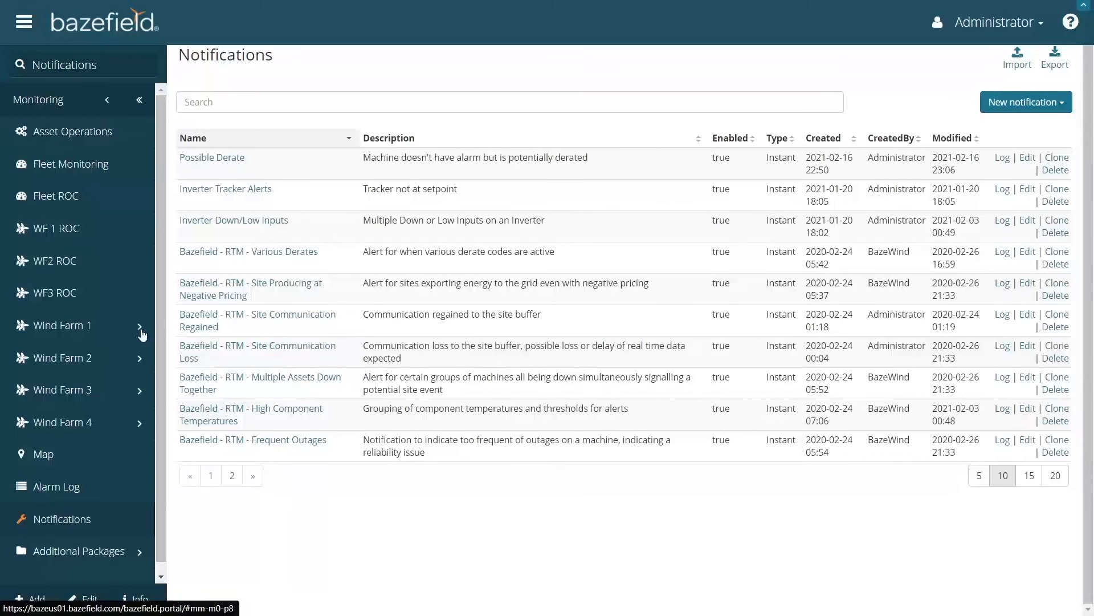
pyautogui.click(141, 331)
pyautogui.click(84, 163)
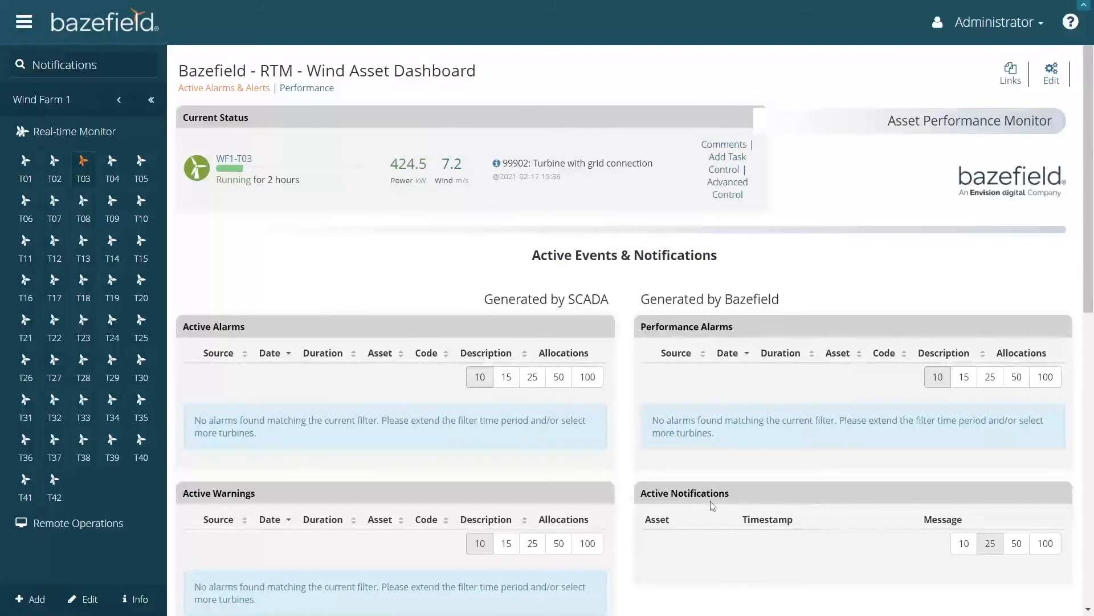
# - Examine turbine T03's active alarms, warnings, status messages and active notifications on the dashboard
pyautogui.scroll(-4, 838, 373)
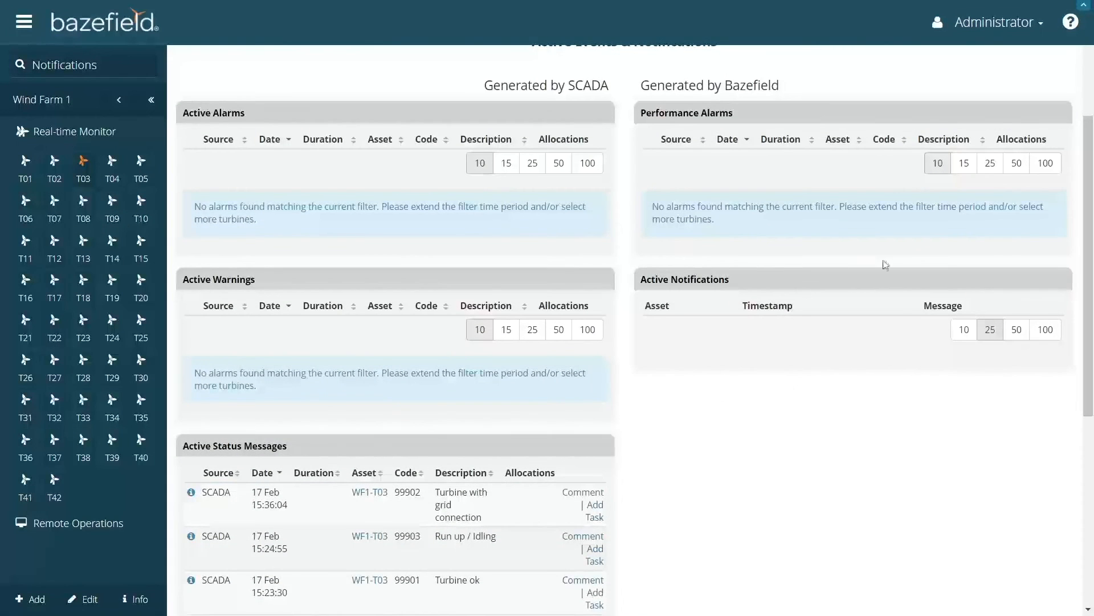
pyautogui.scroll(4, 884, 264)
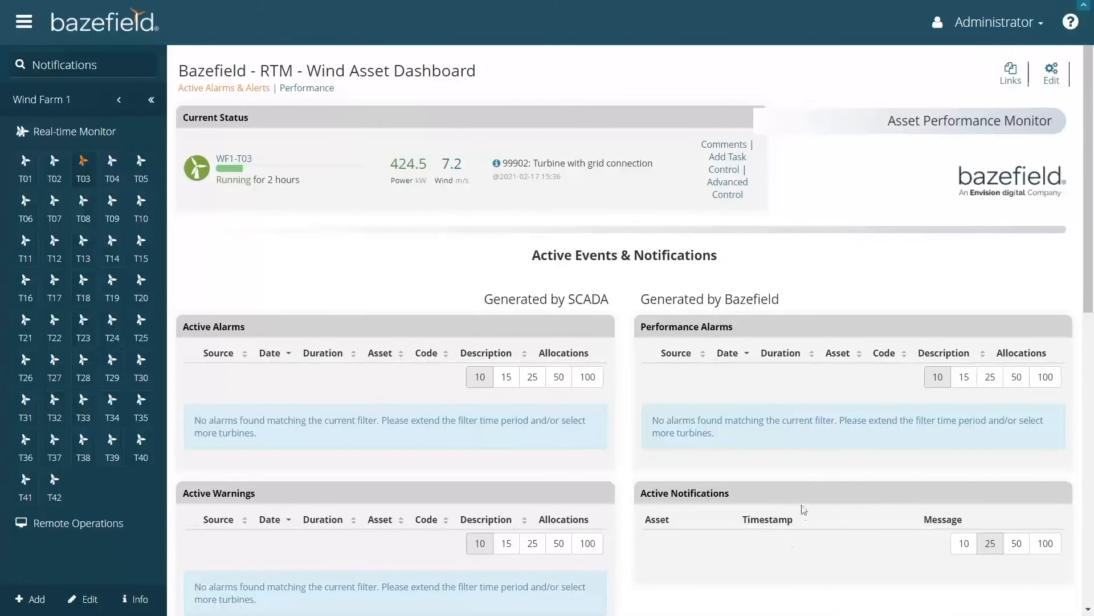
pyautogui.scroll(-3, 830, 515)
pyautogui.scroll(4, 930, 297)
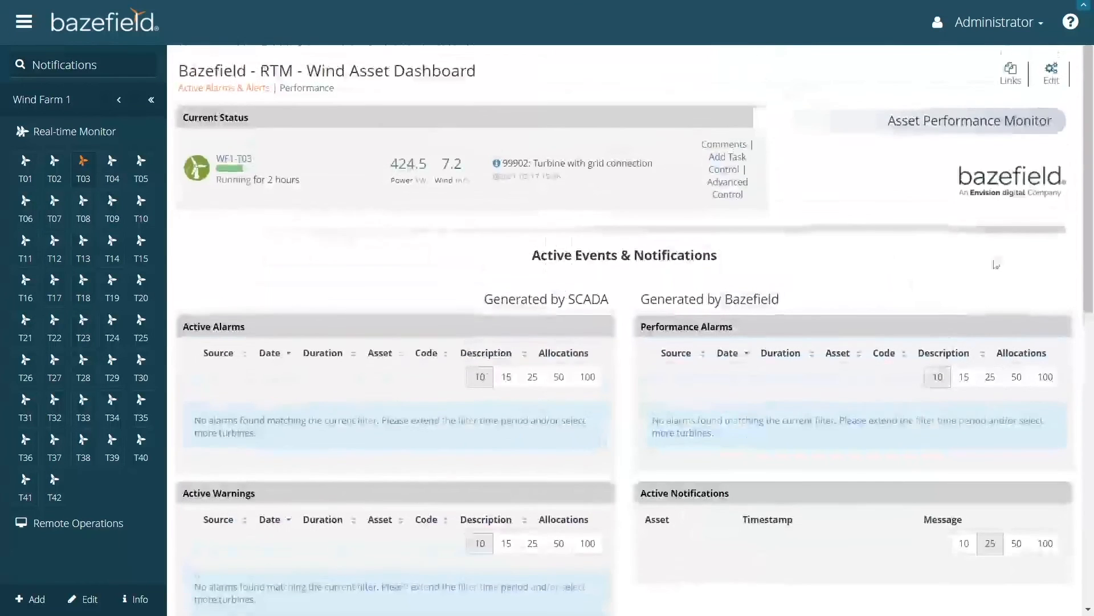
pyautogui.scroll(-4, 809, 516)
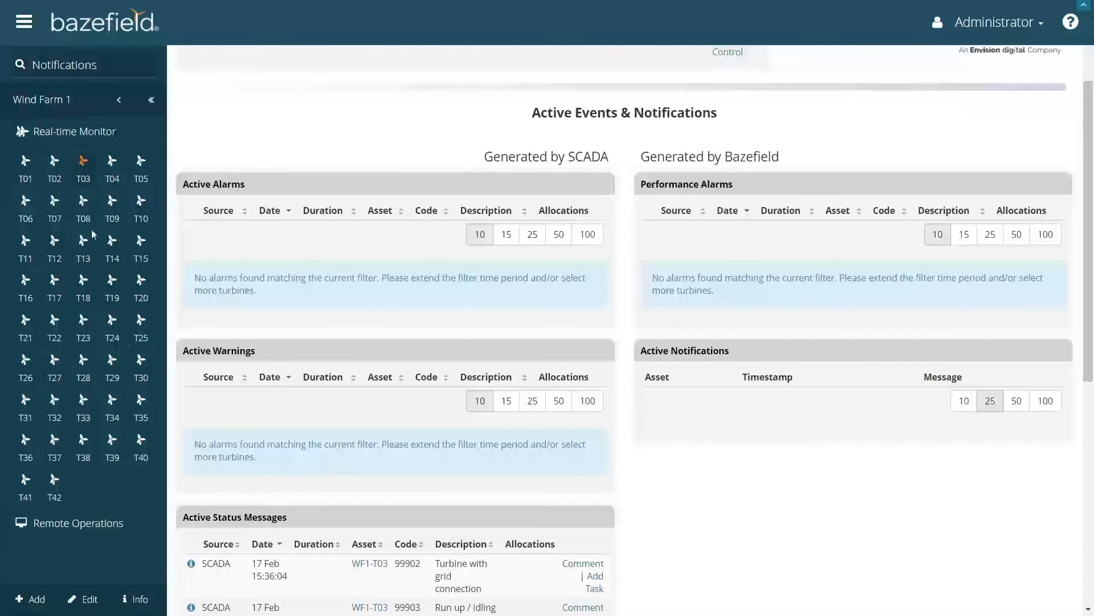
# - Check the dashboard of Wind Farm 1 turbine T08 and open the one for Wind Farm 4 turbine T01
pyautogui.click(80, 219)
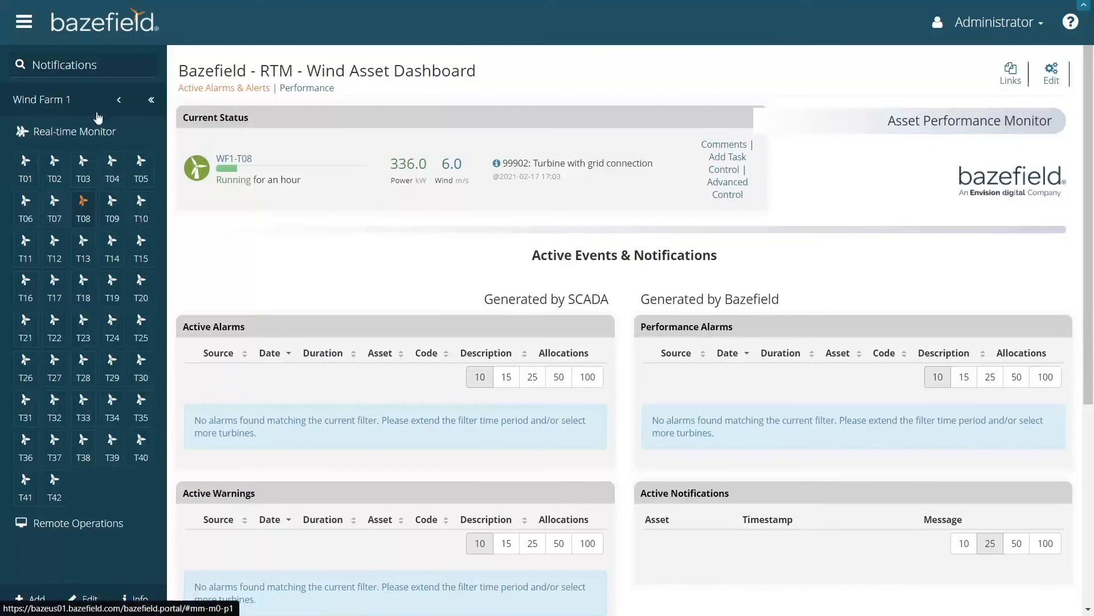
pyautogui.click(119, 102)
pyautogui.click(77, 419)
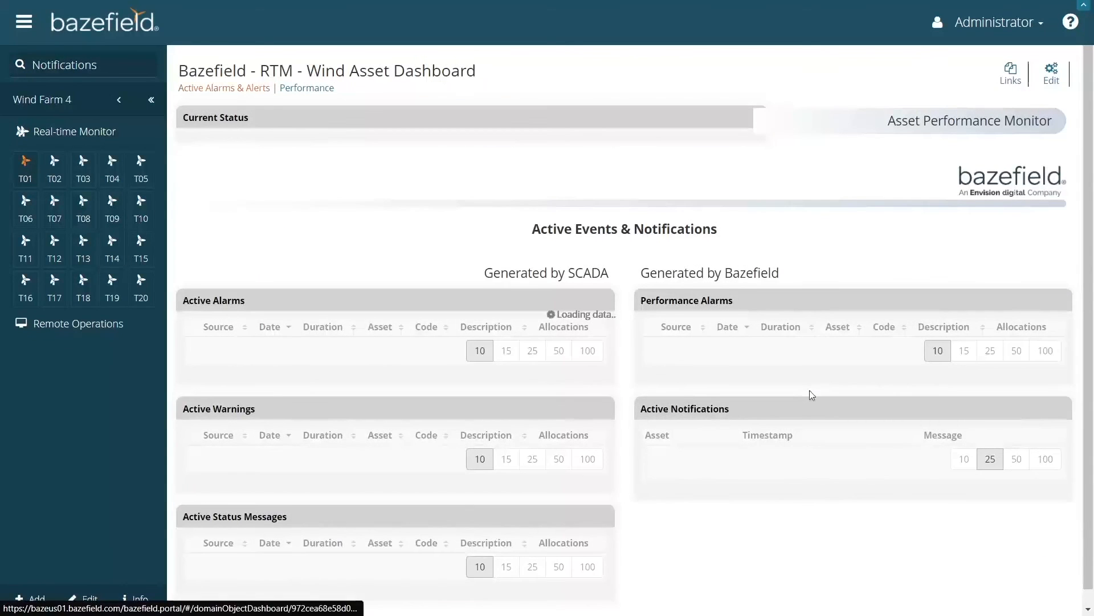
# - Switch from the asset dashboard to Gmail and open the Machine Possibly Derated notification e-mail from the inbox
pyautogui.scroll(-1, 787, 436)
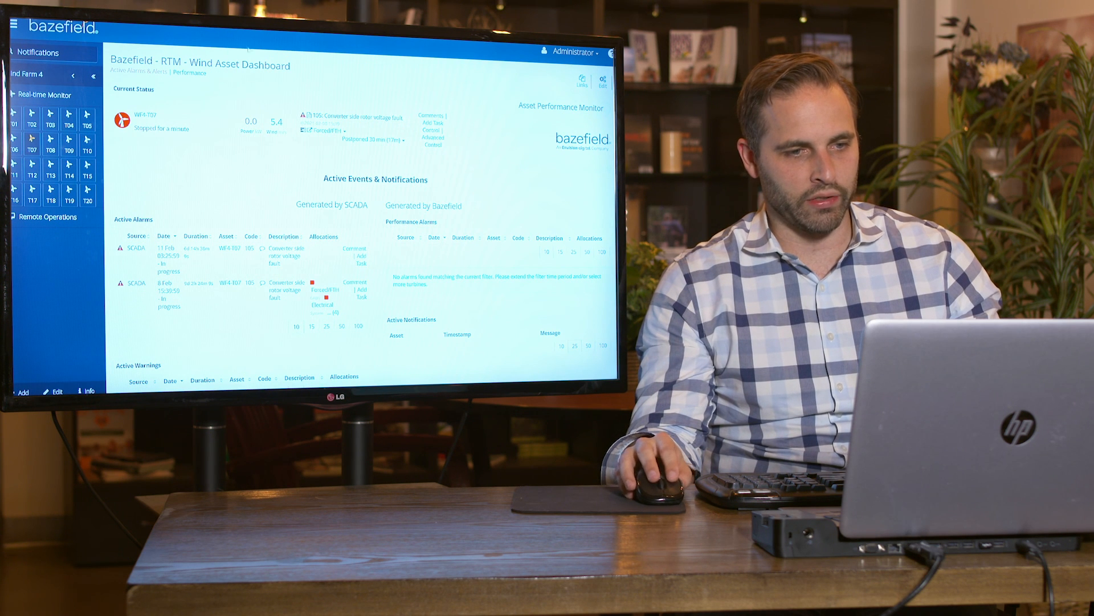
pyautogui.click(331, 56)
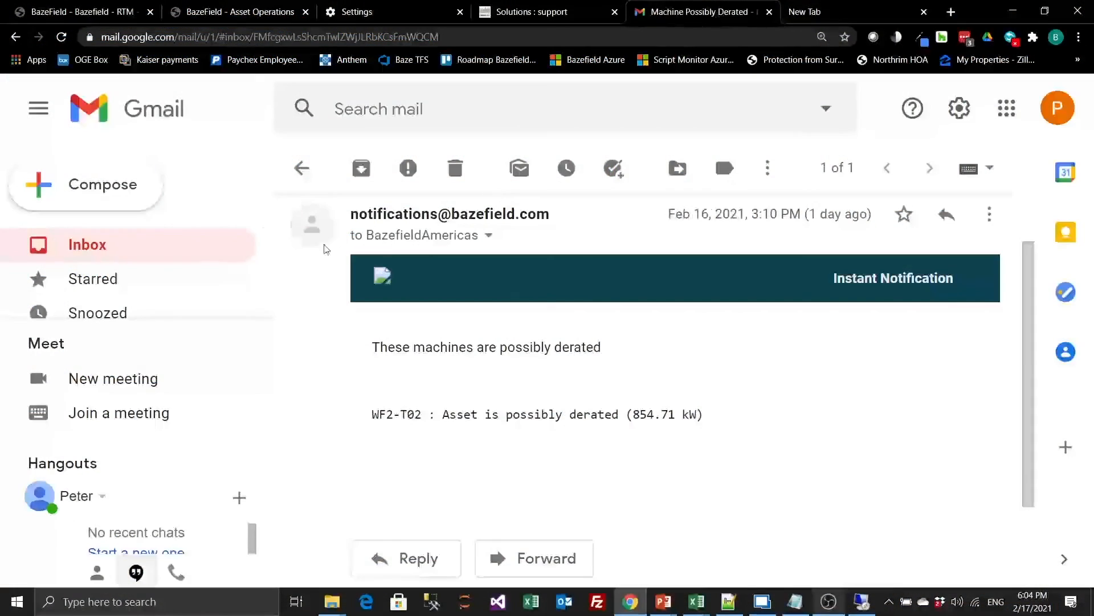
pyautogui.click(124, 243)
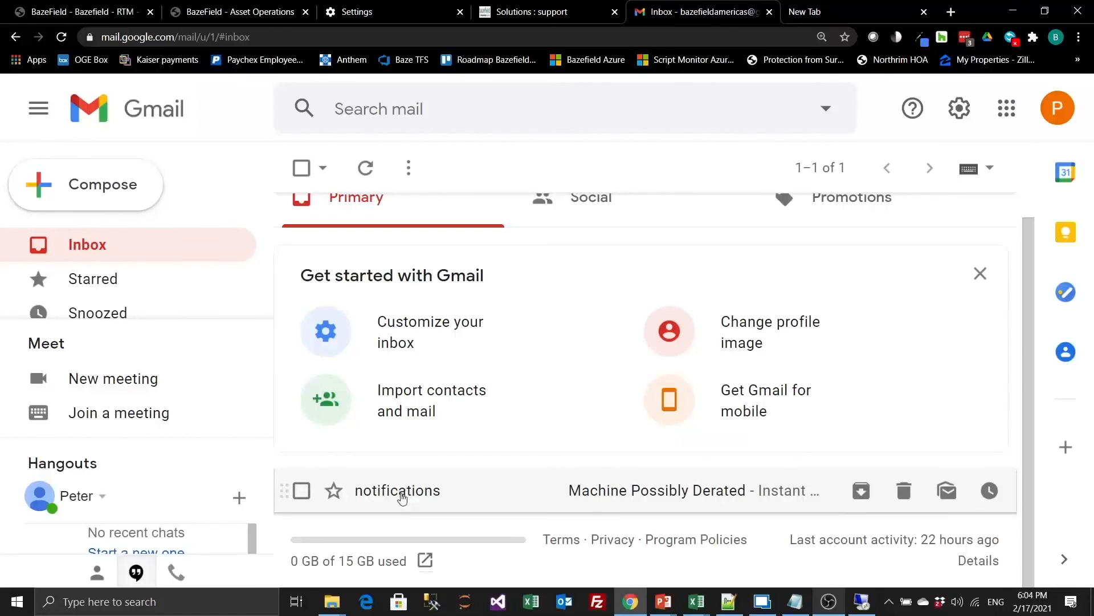
pyautogui.click(582, 500)
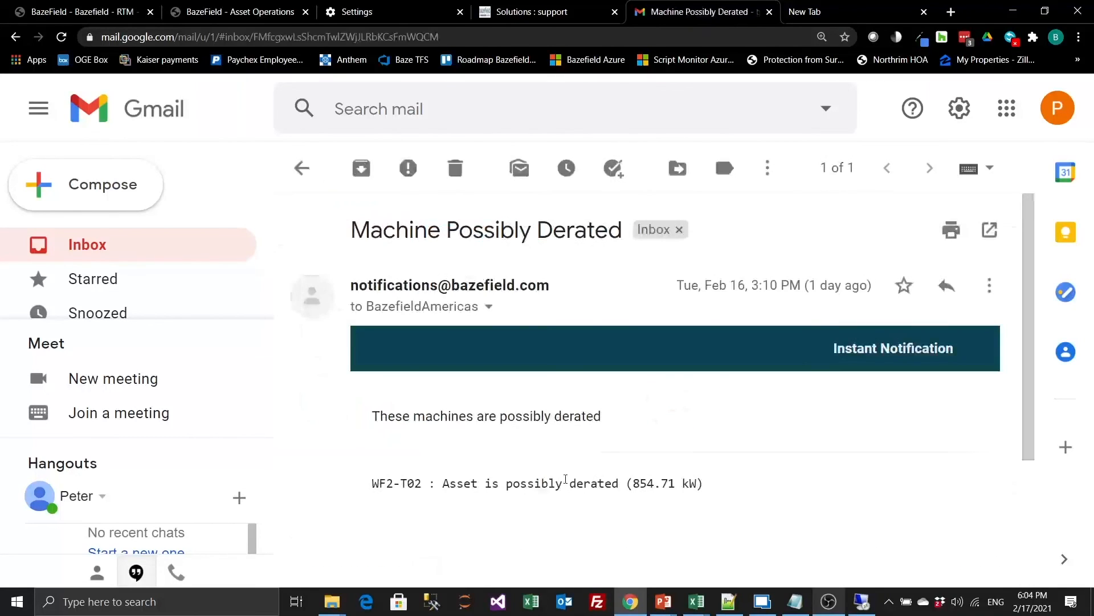
# - Examine which asset the instant notification e-mail reports as possibly derated and return to the inbox
pyautogui.moveTo(376, 485); pyautogui.dragTo(436, 486)
pyautogui.scroll(-1, 435, 485)
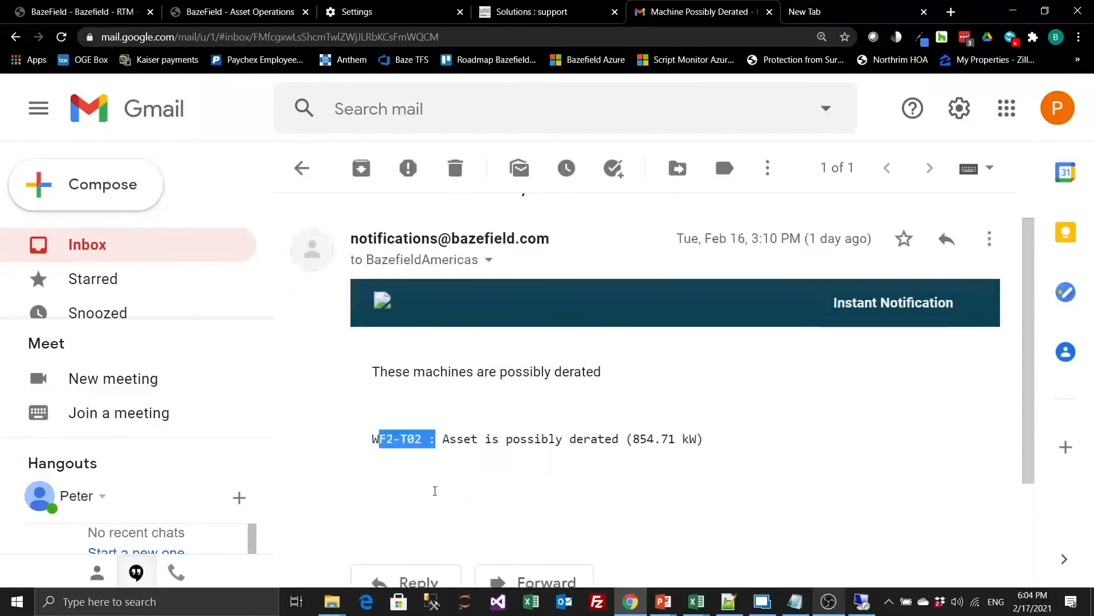
pyautogui.click(432, 415)
pyautogui.moveTo(432, 414); pyautogui.dragTo(354, 414)
pyautogui.click(480, 435)
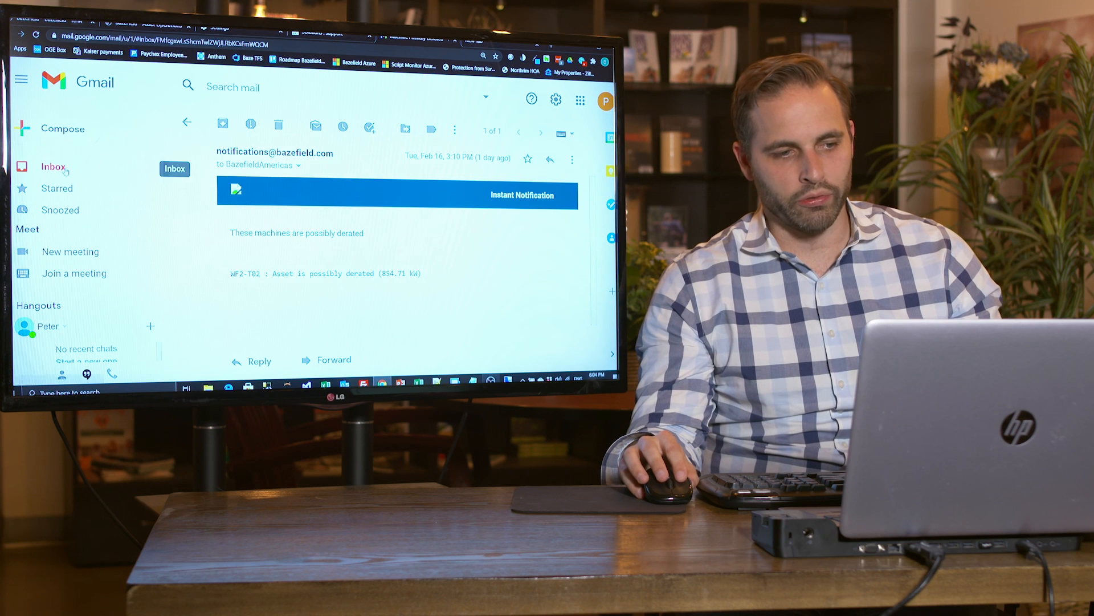
pyautogui.click(66, 171)
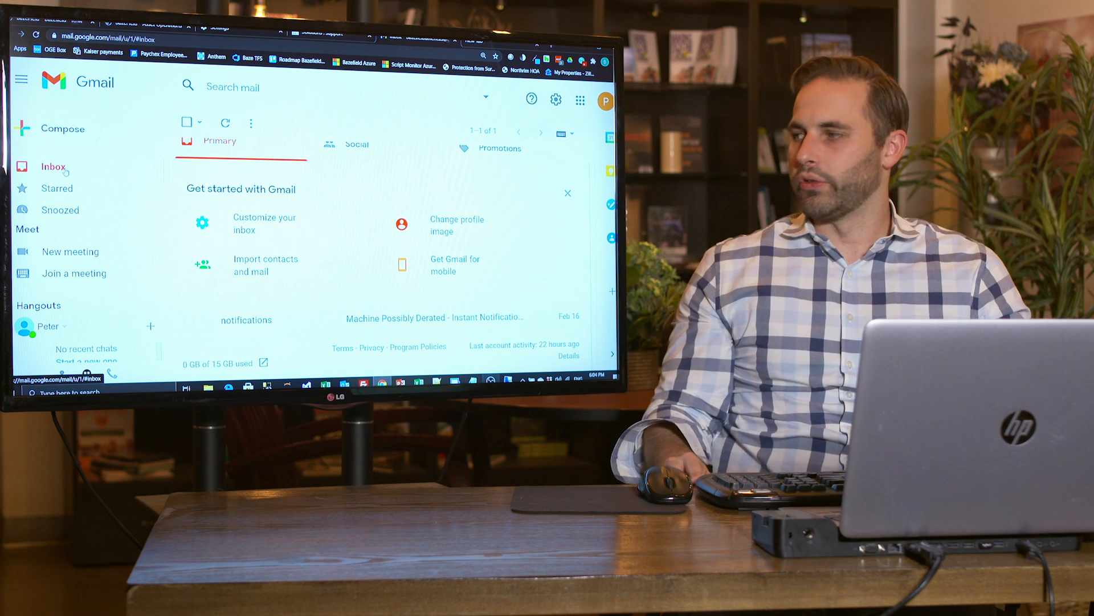